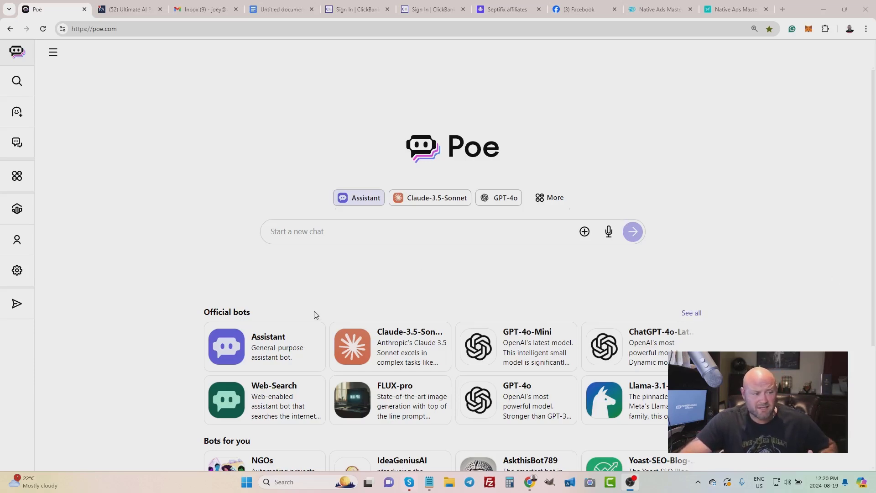
scroll(315, 314, down, 1)
scroll(305, 315, down, 1)
scroll(298, 318, down, 2)
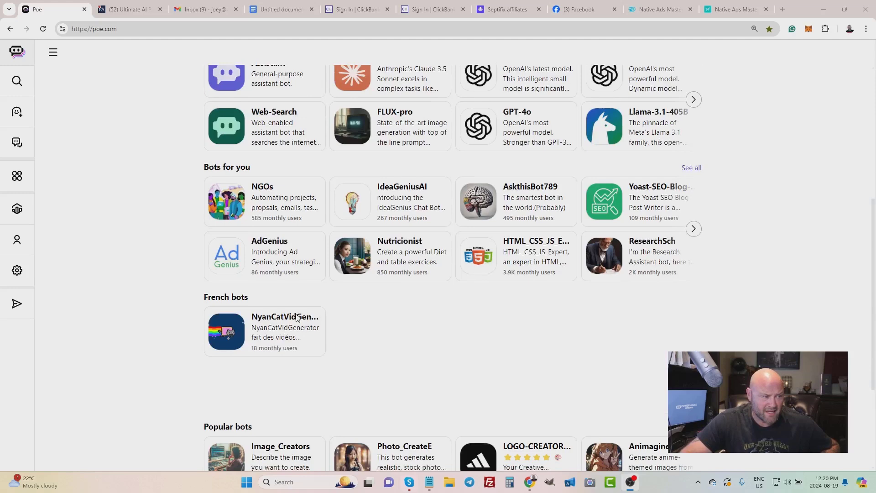
scroll(296, 318, up, 2)
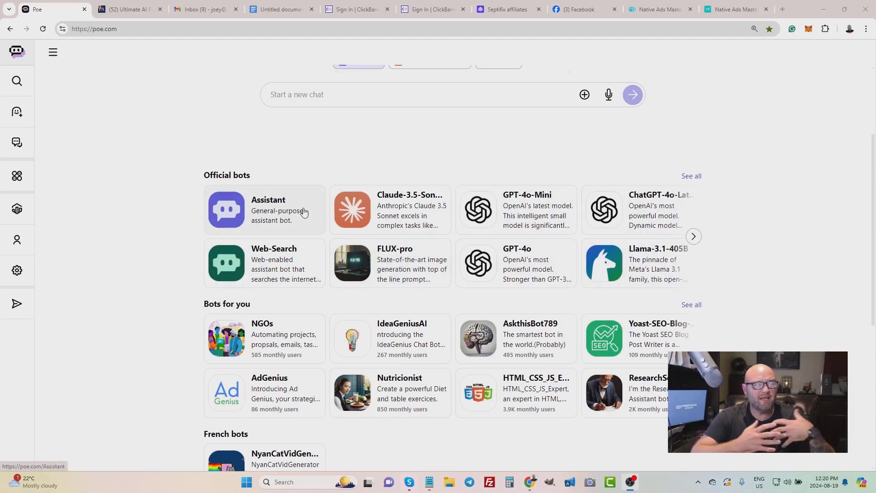
scroll(83, 140, up, 2)
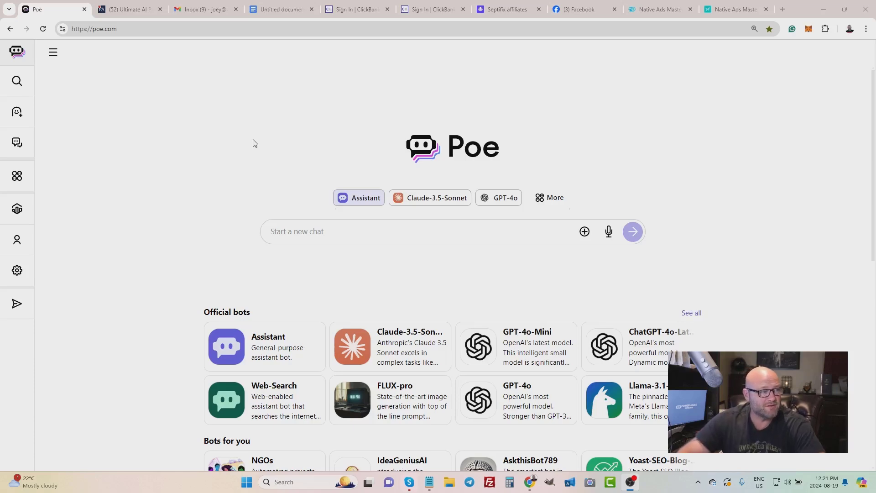
Copy the forum's Prompt 1 chronic nerve pain journal paragraph and go back to Poe.
click(122, 13)
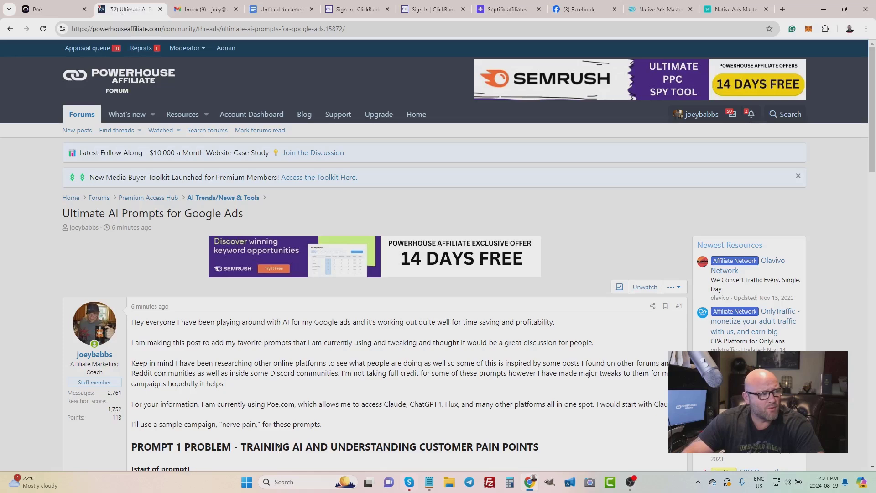
scroll(289, 362, down, 2)
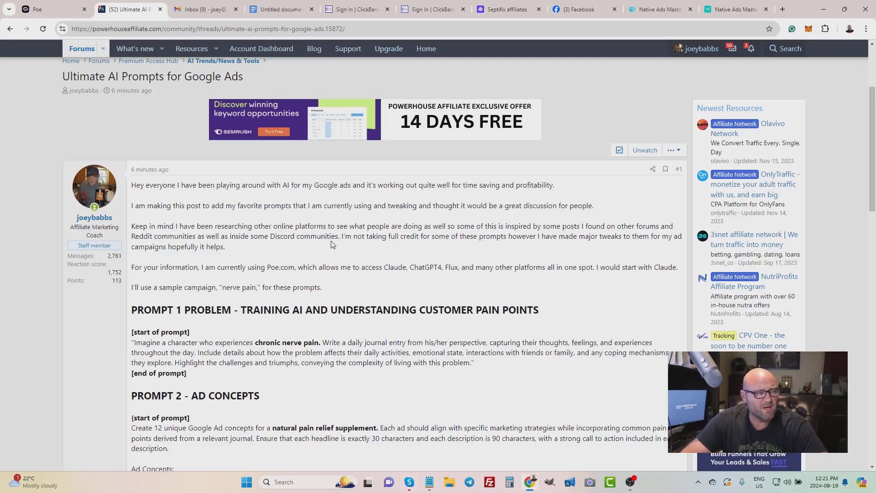
scroll(331, 246, down, 1)
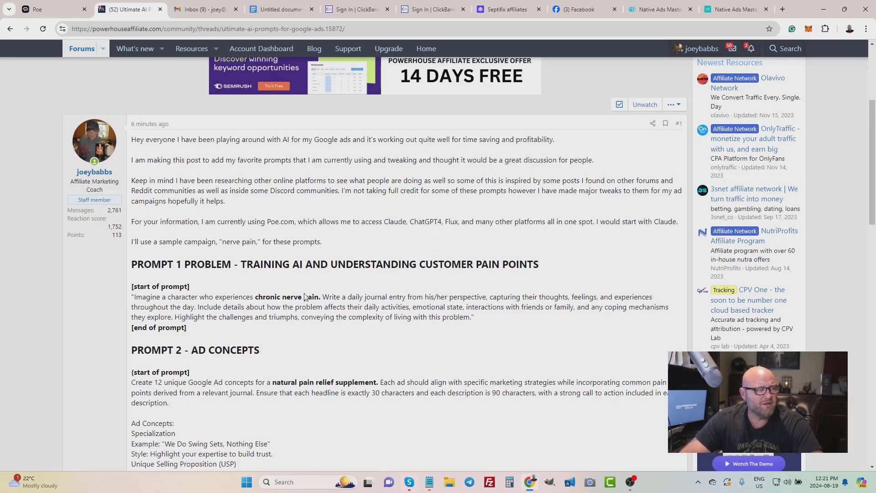
drag(268, 302, 320, 301)
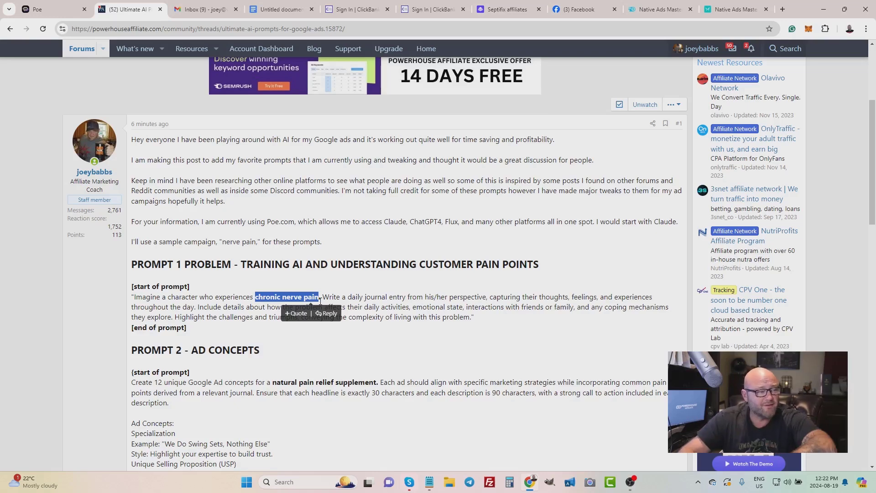
click(245, 212)
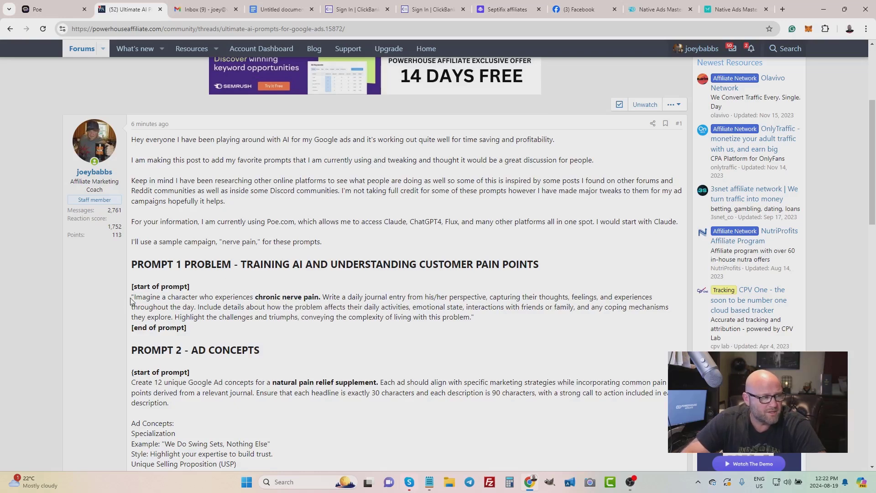
drag(132, 302, 500, 320)
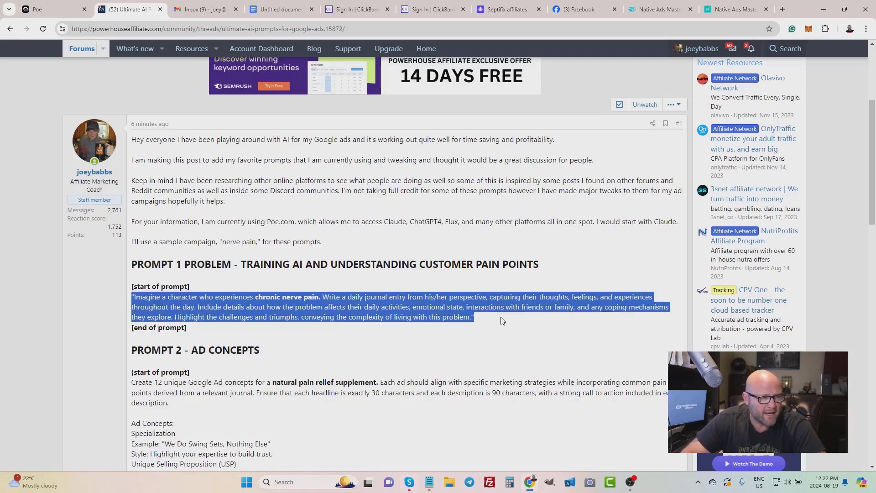
right_click(378, 298)
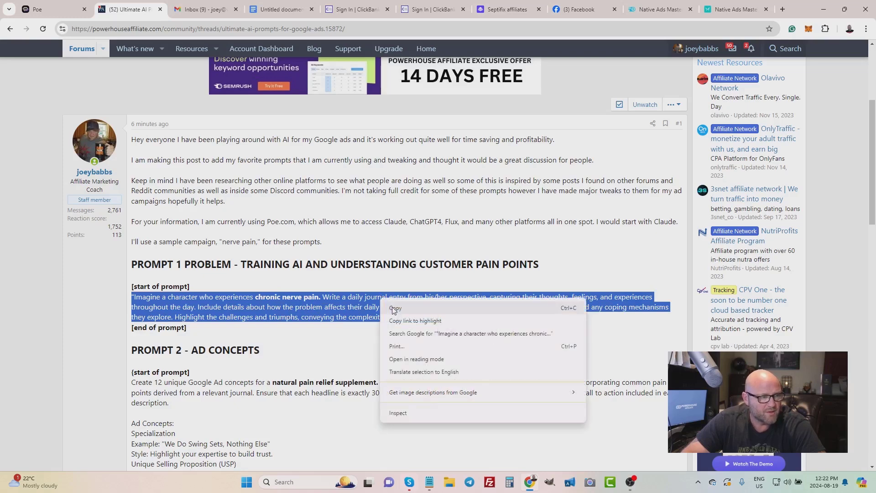
click(393, 306)
click(48, 3)
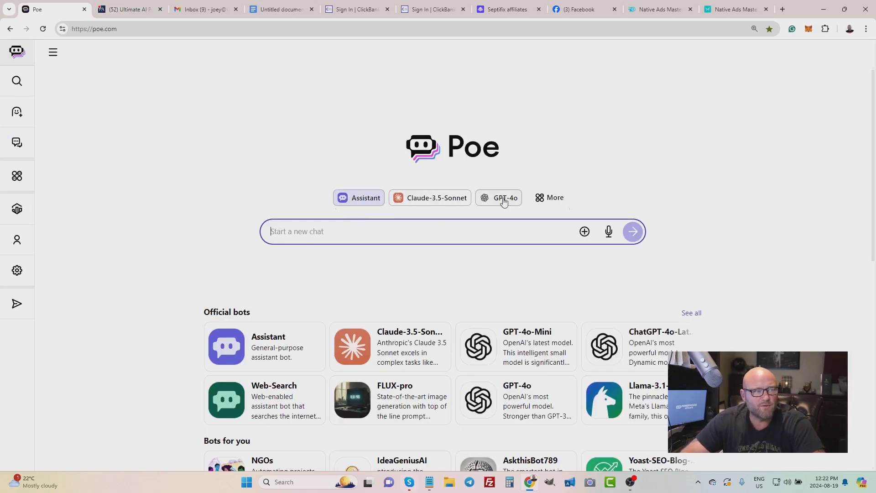
Pick Claude-3.5-Sonnet, paste the chronic nerve pain journal prompt, and send it.
click(426, 201)
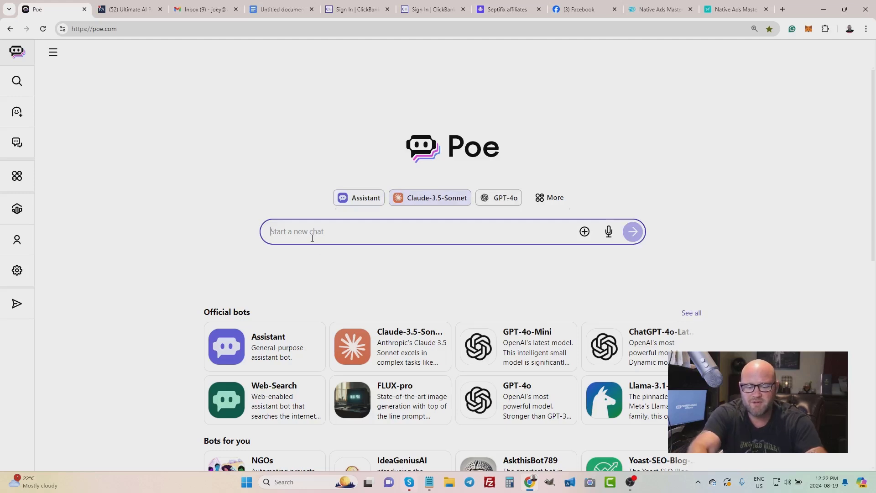
key(ctrl+v)
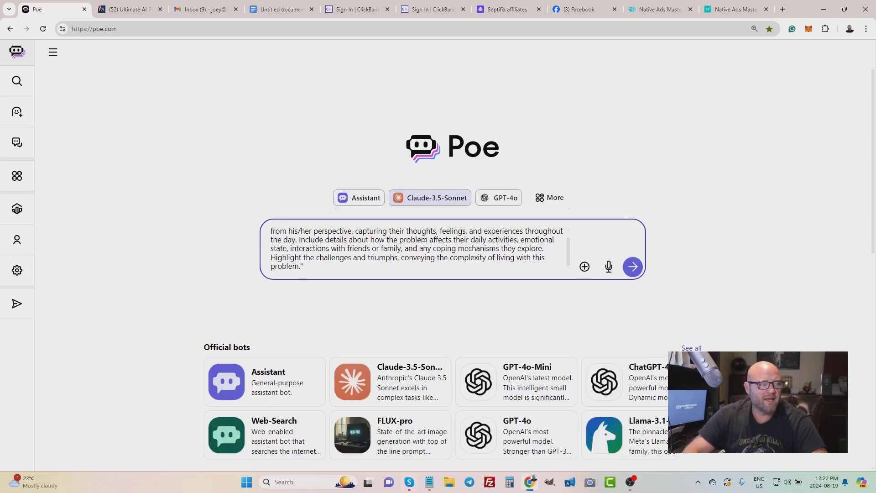
scroll(426, 241, up, 1)
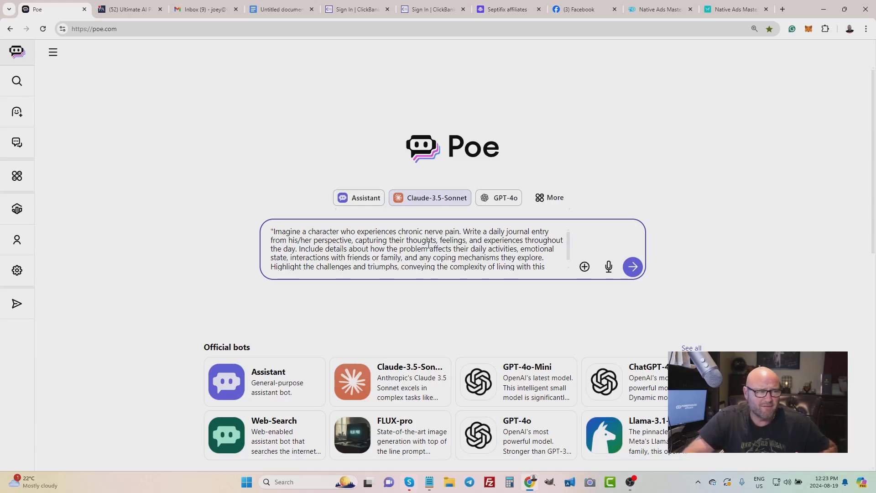
scroll(357, 259, down, 1)
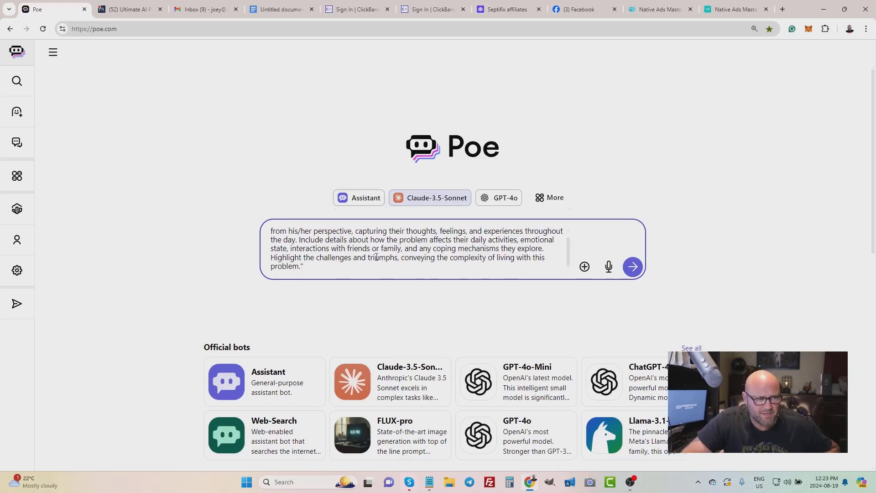
click(633, 267)
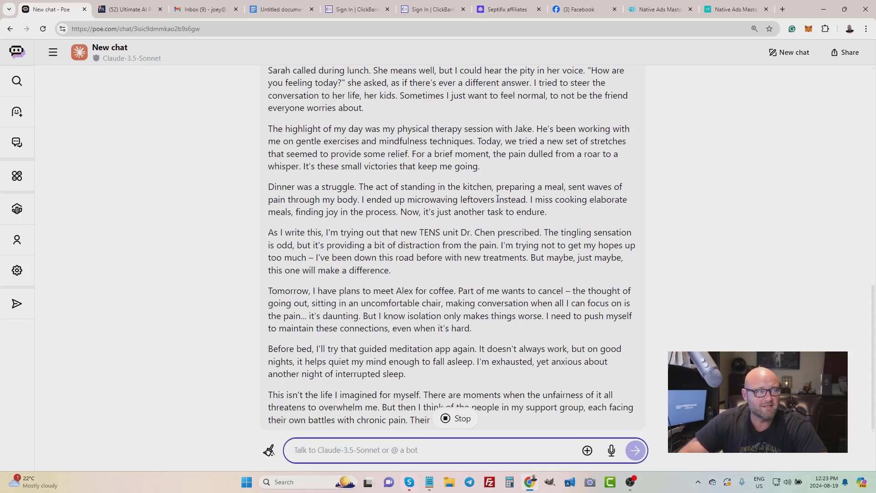
scroll(455, 199, up, 3)
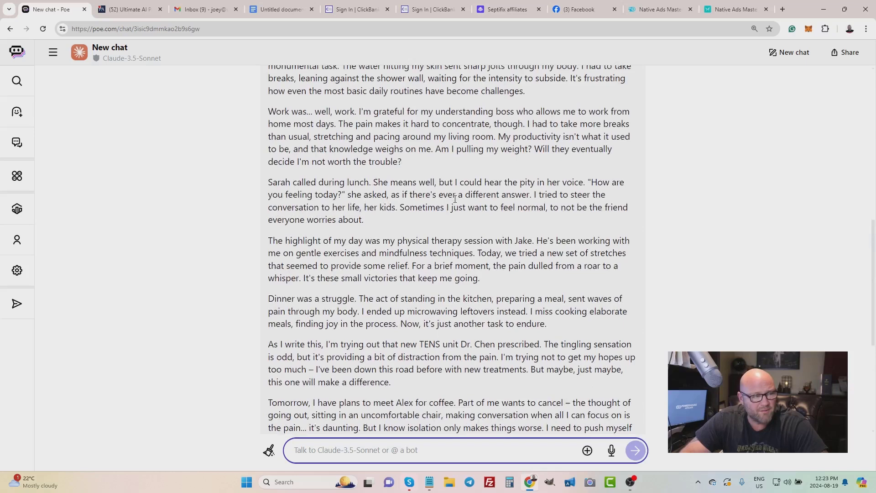
scroll(454, 199, up, 1)
scroll(454, 199, up, 2)
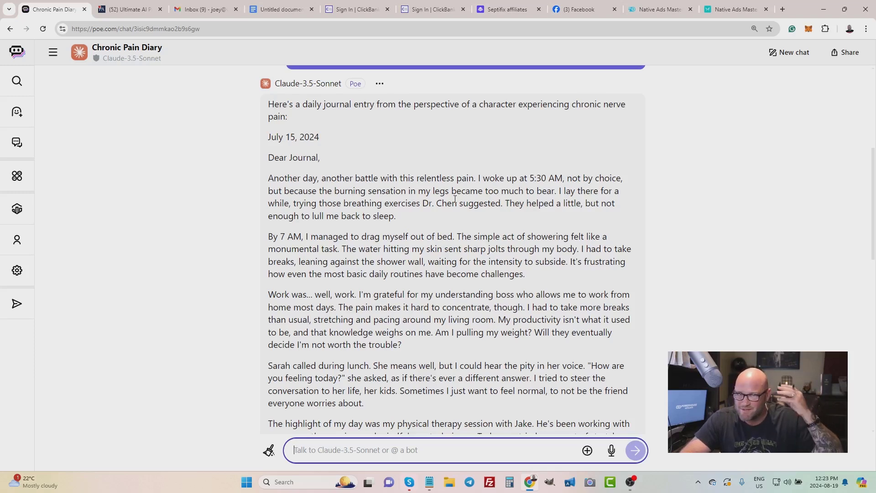
scroll(455, 199, down, 2)
scroll(455, 199, down, 1)
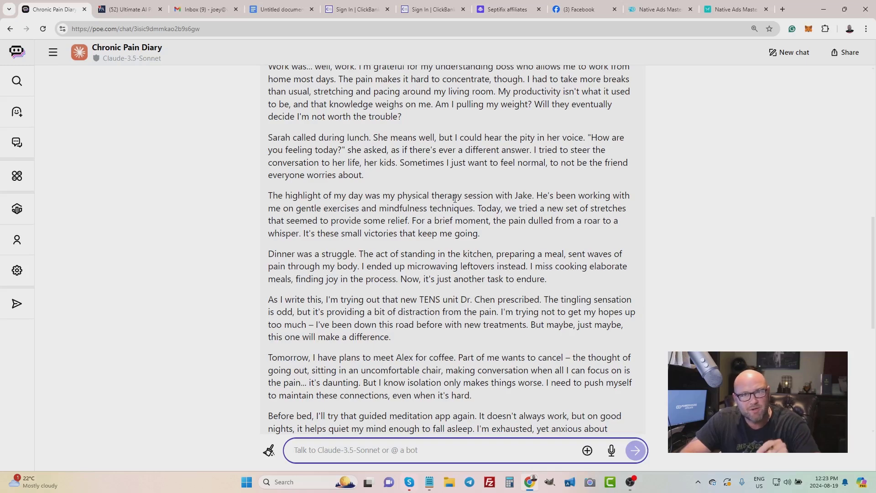
scroll(451, 209, down, 1)
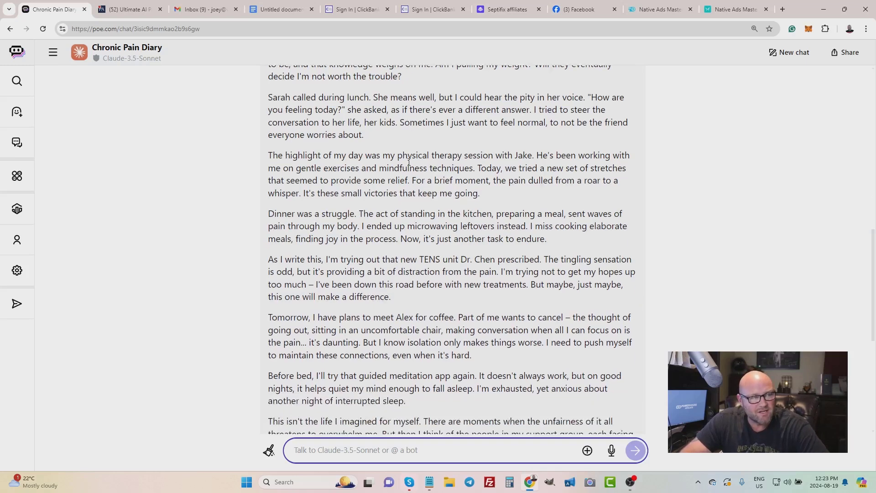
Read the journal reply, highlighting the physical therapy, TENS unit and opening passages.
mouse_move(396, 158)
mouse_down()
mouse_move(438, 188)
mouse_move(582, 176)
mouse_up()
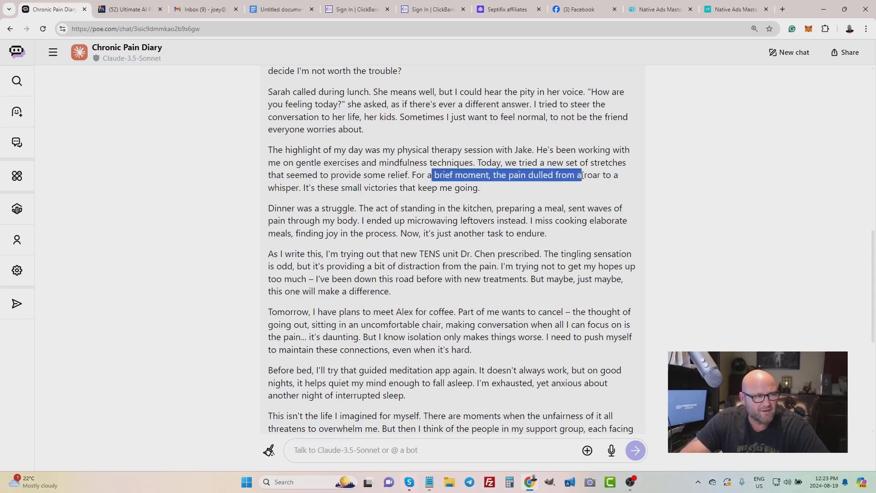
drag(317, 253, 554, 253)
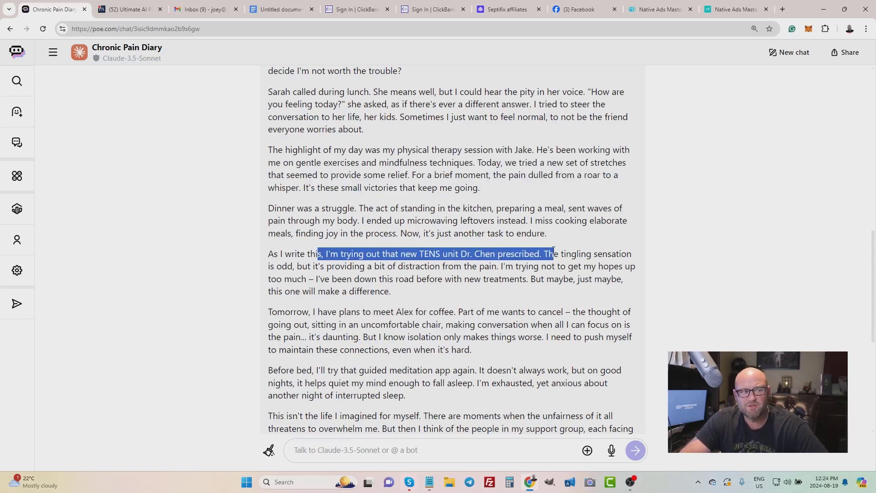
click(365, 253)
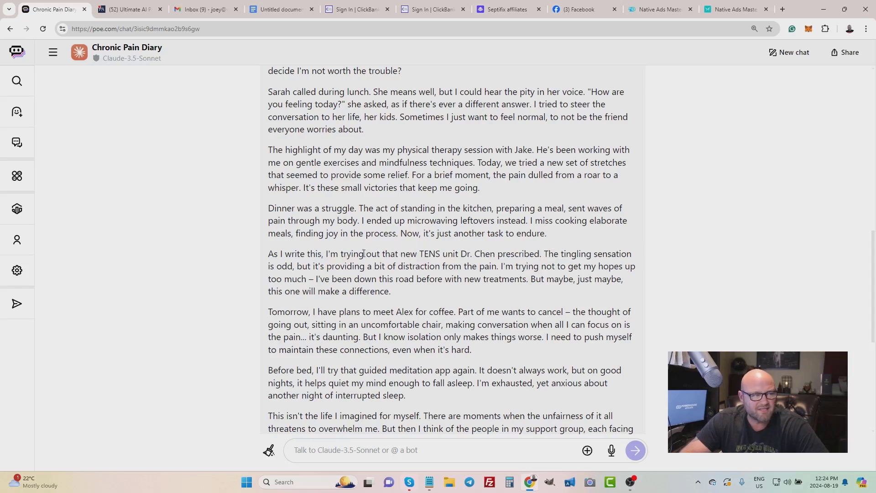
scroll(384, 239, down, 1)
scroll(404, 229, down, 1)
scroll(420, 219, down, 1)
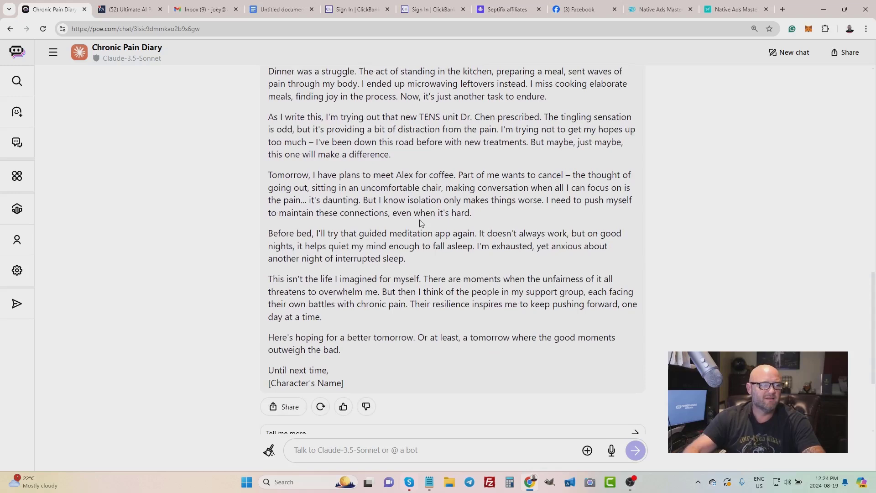
scroll(480, 254, up, 4)
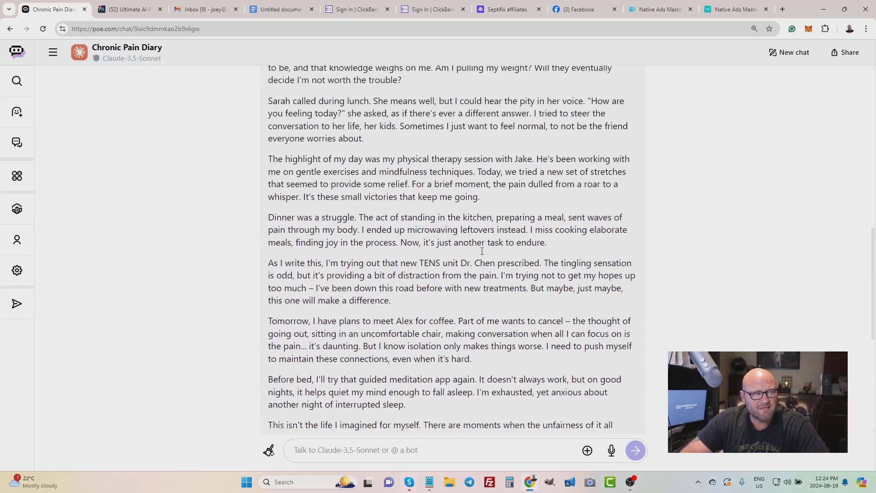
scroll(482, 252, up, 1)
scroll(482, 251, up, 2)
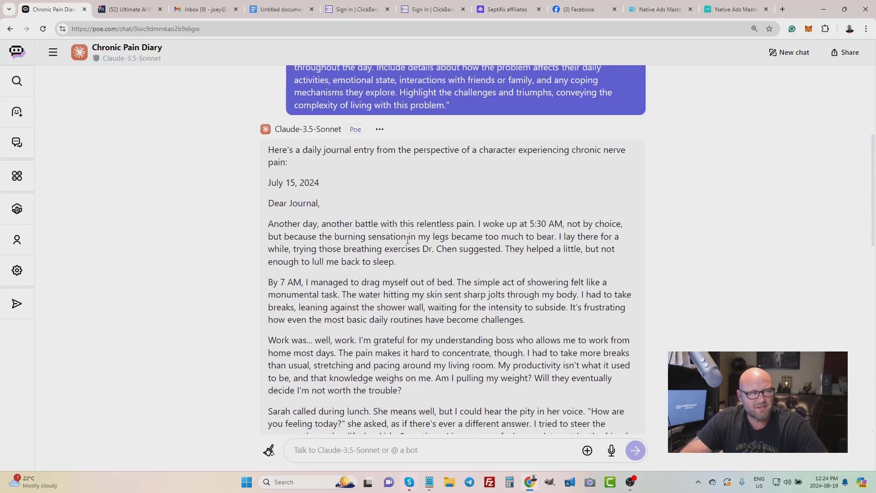
drag(322, 147, 438, 336)
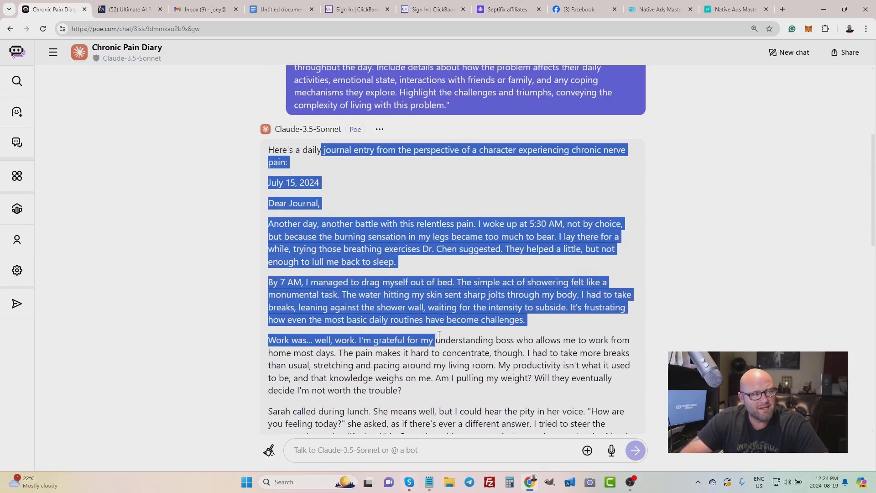
scroll(438, 335, down, 2)
click(443, 263)
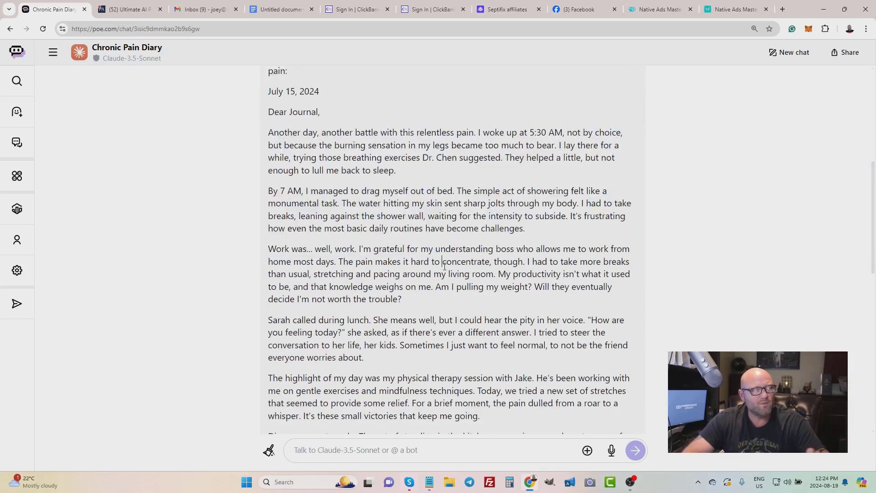
scroll(443, 263, down, 2)
scroll(442, 263, down, 3)
scroll(442, 262, down, 1)
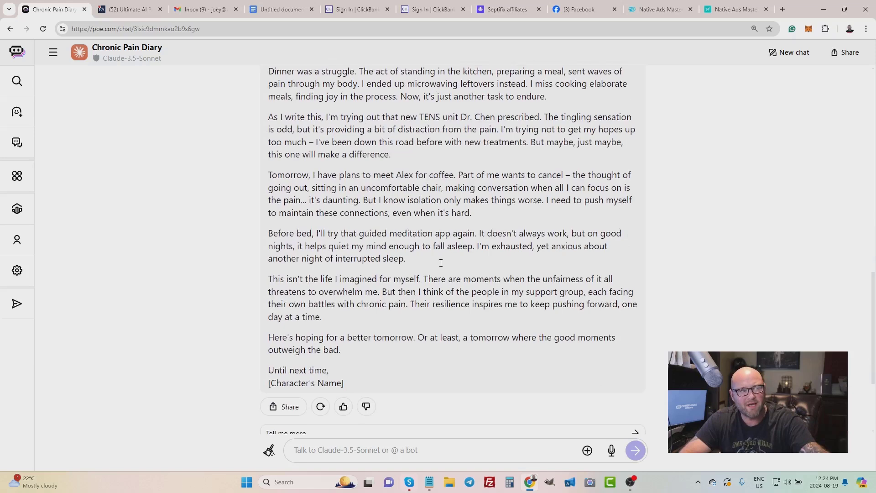
scroll(441, 263, down, 2)
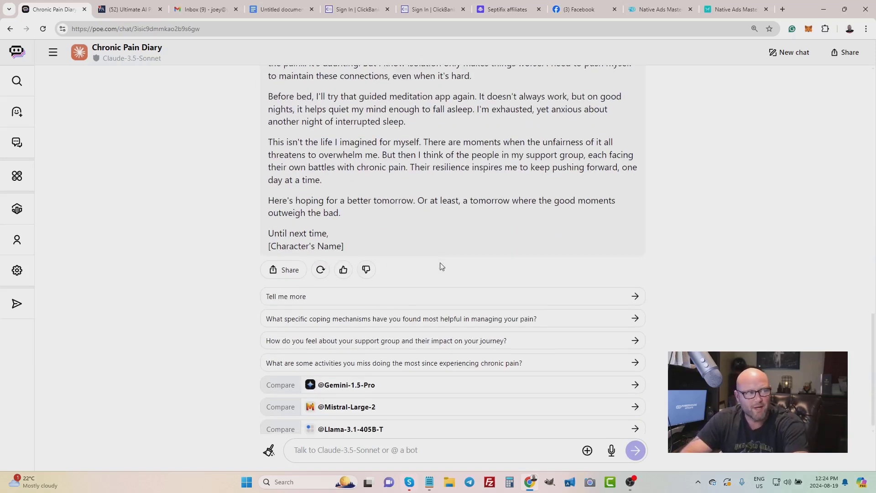
In Prompt 2, highlight 'natural pain relief supplement', 'chronic nerve pain' and the call-to-action requirement.
click(118, 8)
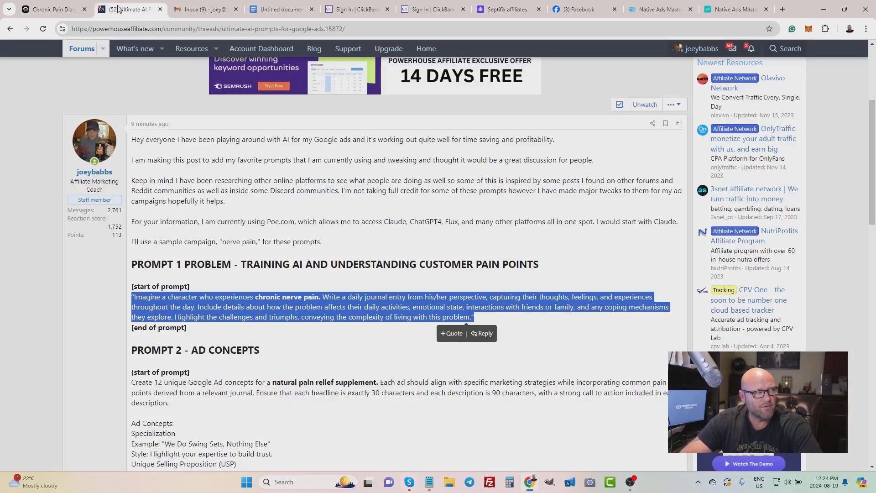
scroll(308, 218, down, 1)
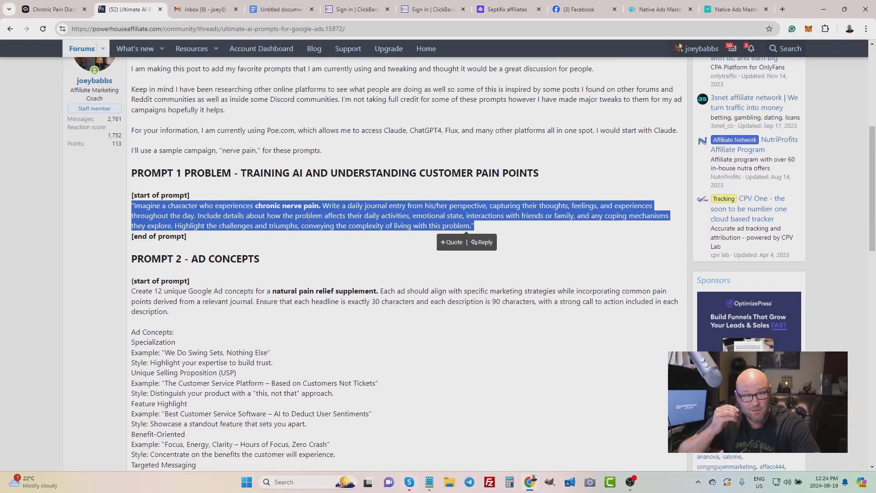
scroll(308, 217, down, 1)
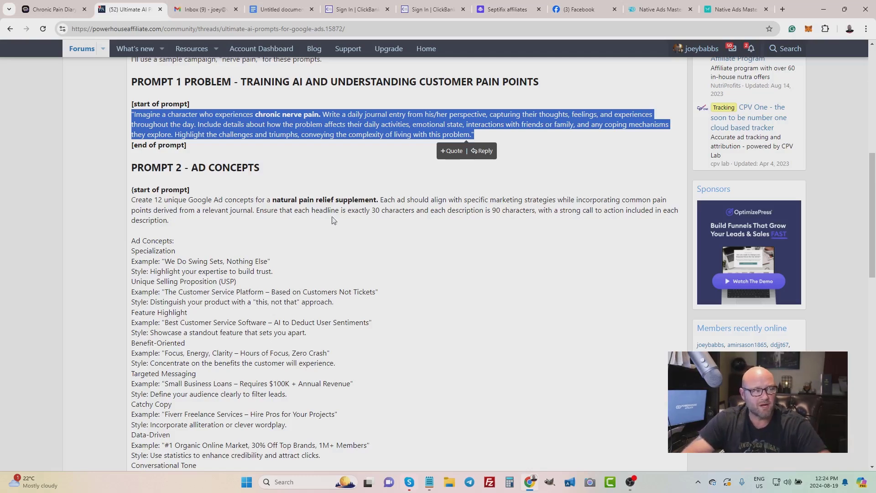
drag(274, 201, 385, 201)
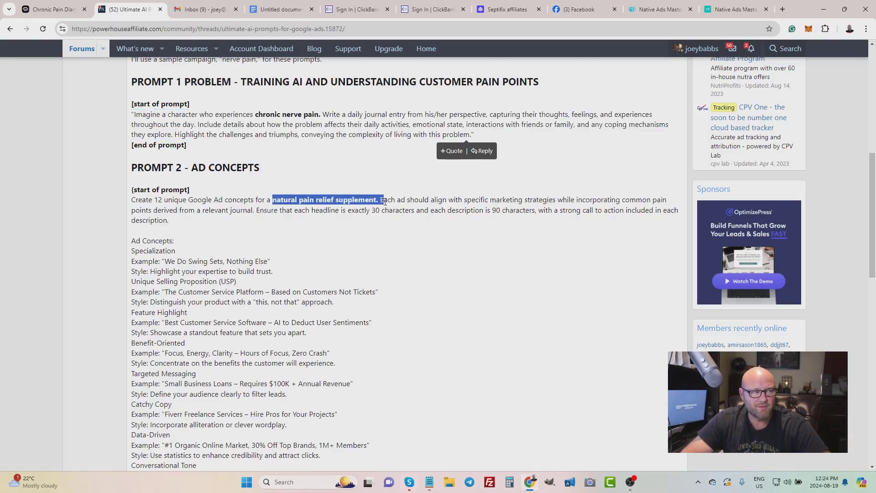
drag(254, 114, 308, 116)
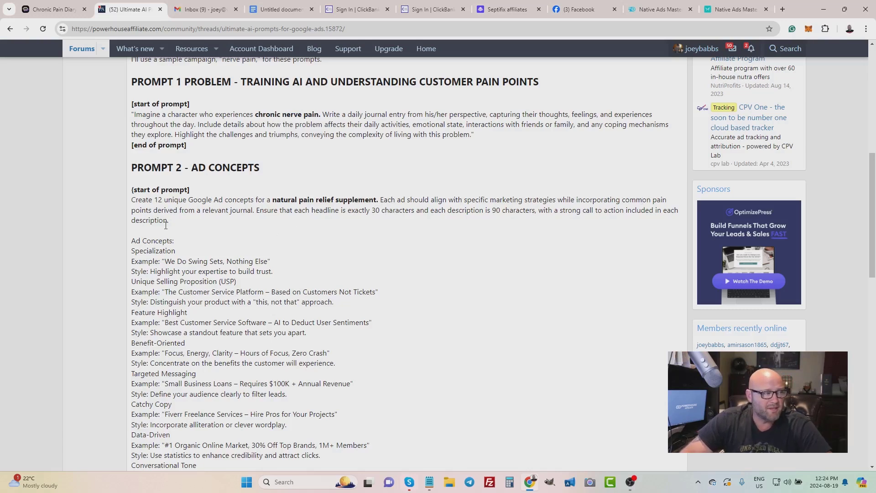
drag(156, 210, 229, 211)
click(228, 212)
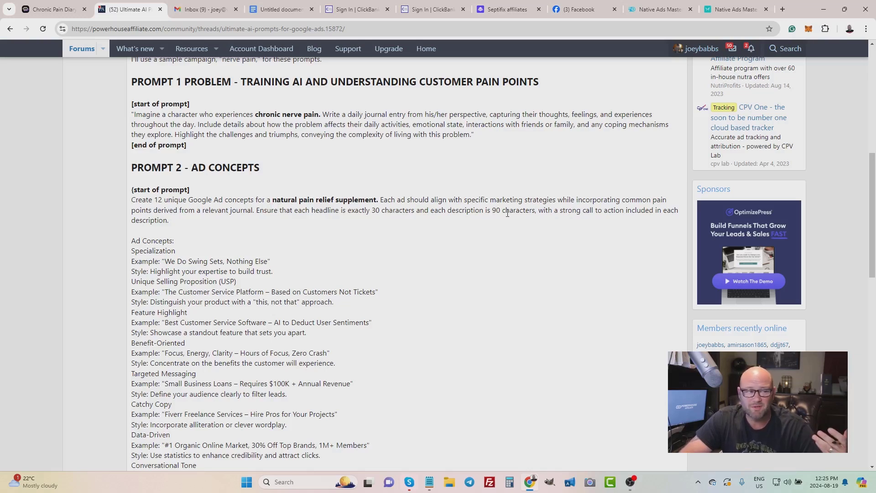
drag(583, 213, 661, 215)
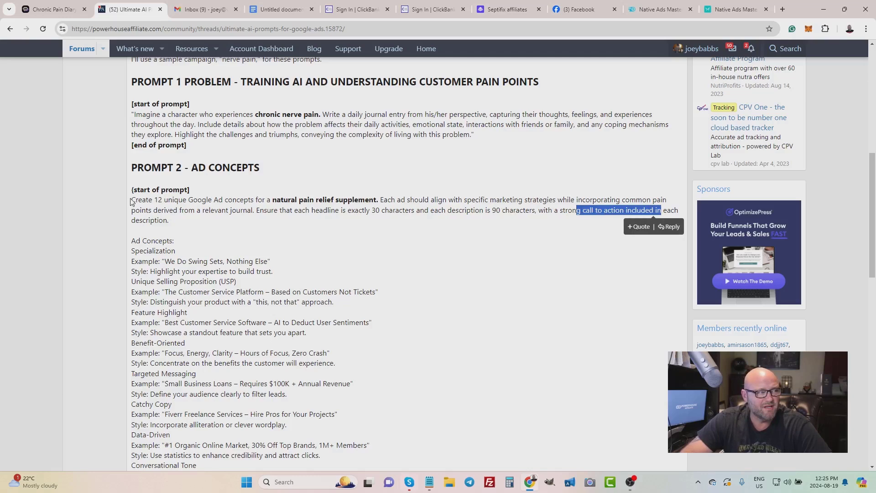
drag(133, 201, 236, 260)
scroll(236, 260, down, 2)
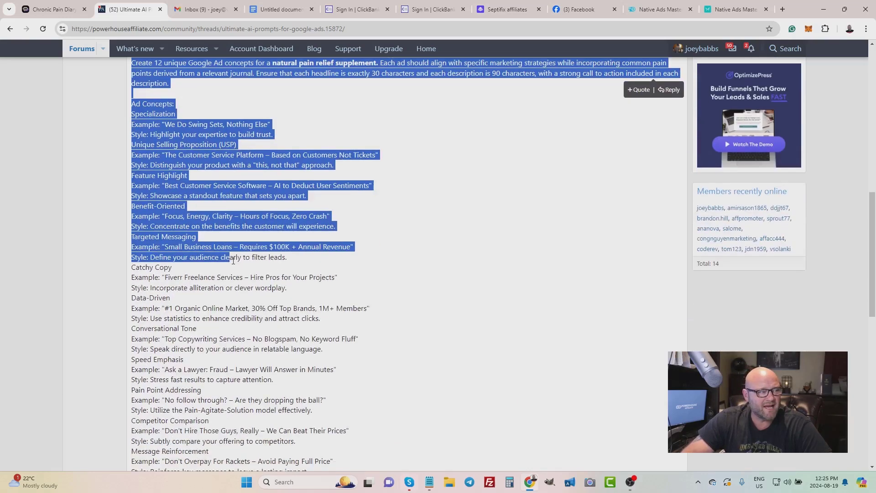
scroll(236, 260, down, 1)
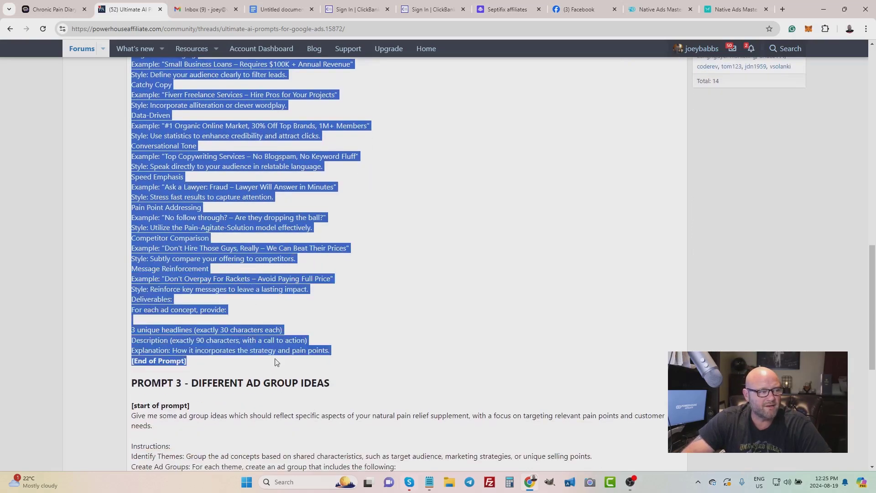
drag(236, 261, 349, 355)
Copy the Prompt 2 ad-concepts text and send it in the Chronic Pain Diary chat.
right_click(193, 236)
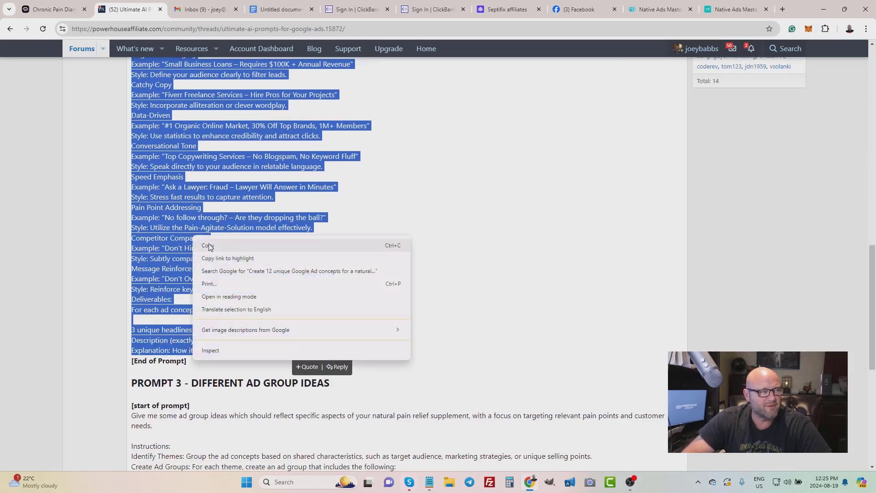
click(206, 243)
click(54, 10)
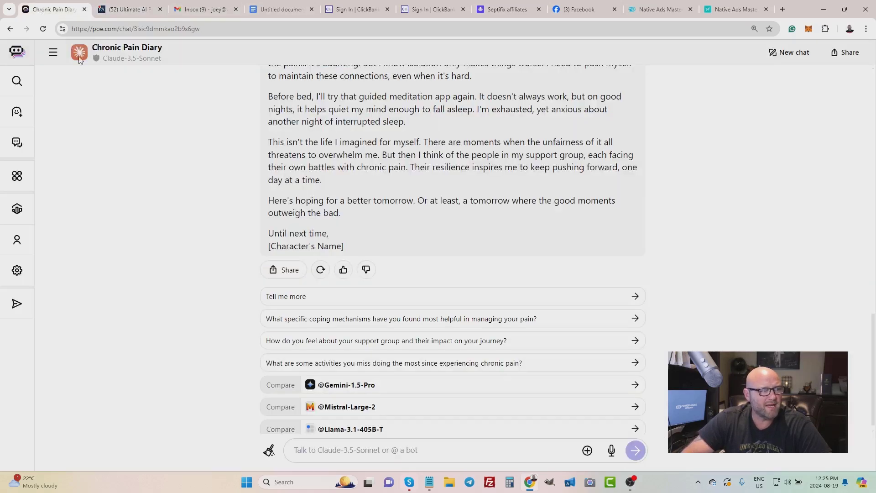
scroll(361, 315, down, 1)
click(312, 452)
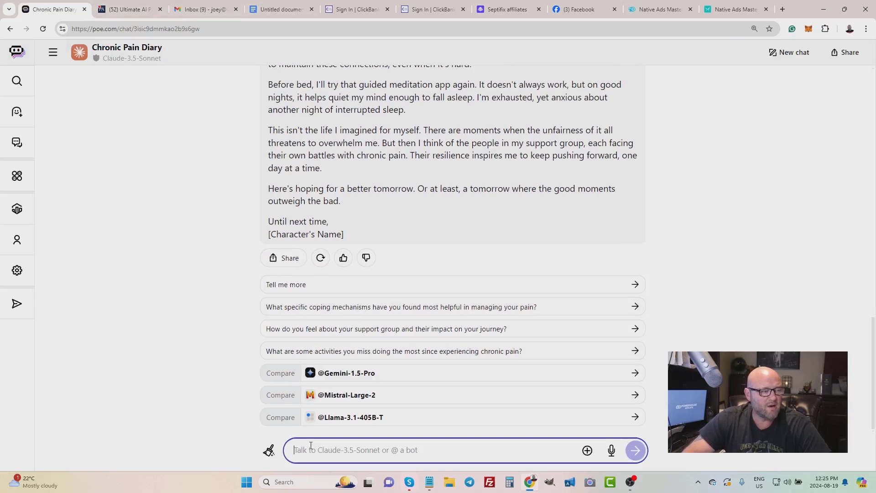
key(ctrl+v)
key(Return)
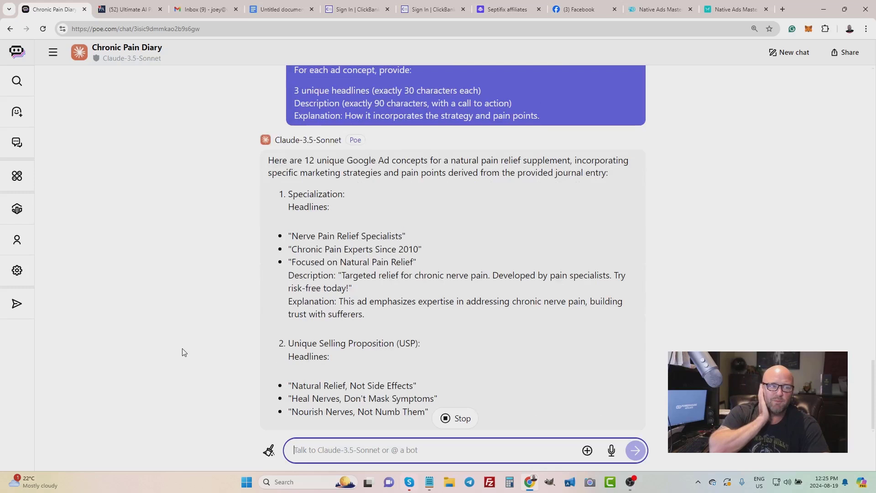
scroll(250, 387, up, 1)
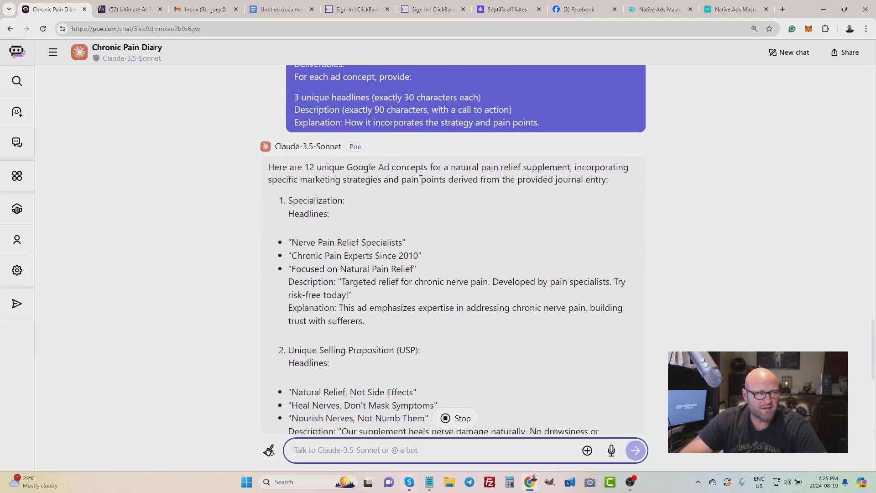
mouse_move(419, 180)
mouse_down()
mouse_move(602, 182)
mouse_move(389, 167)
mouse_up()
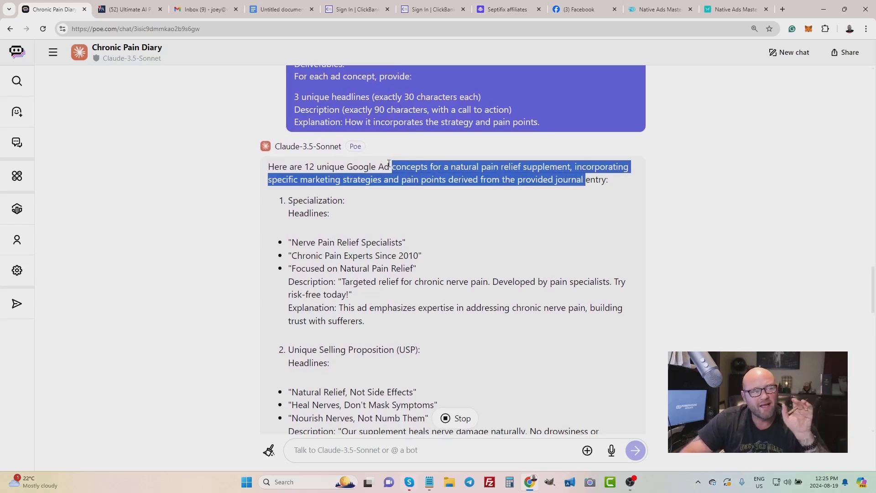
click(381, 167)
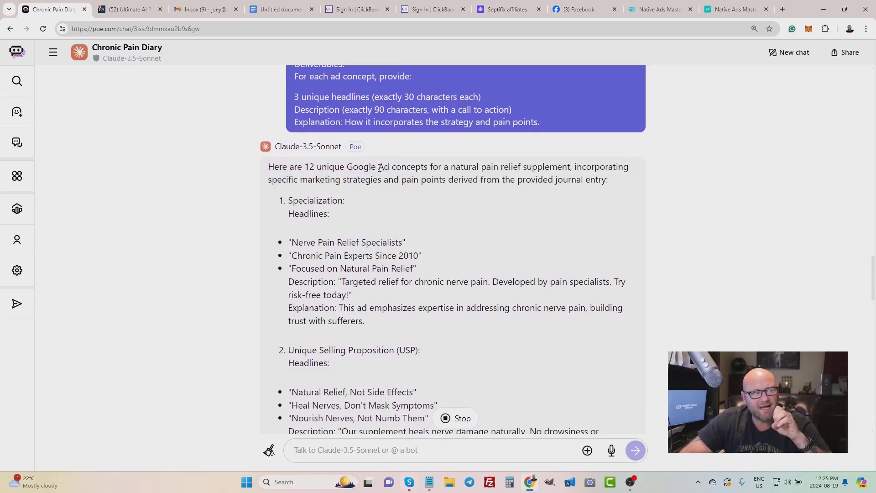
drag(307, 200, 318, 221)
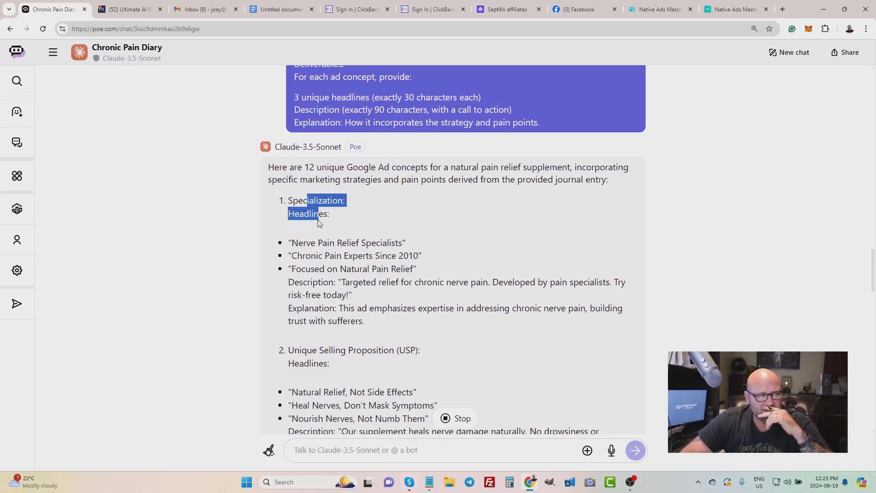
click(319, 223)
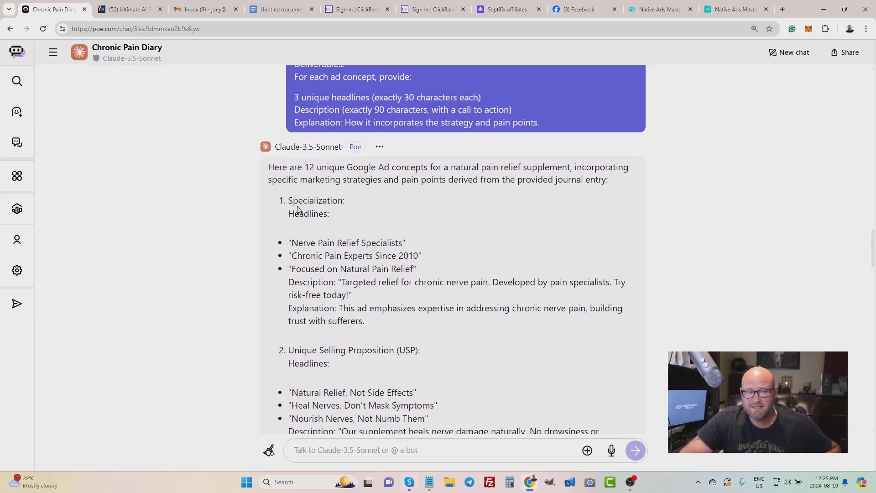
scroll(298, 210, down, 1)
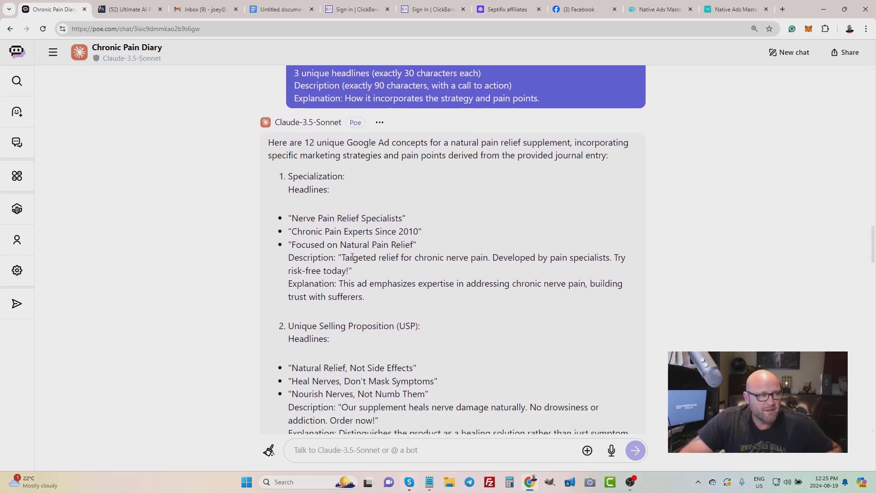
drag(293, 219, 401, 219)
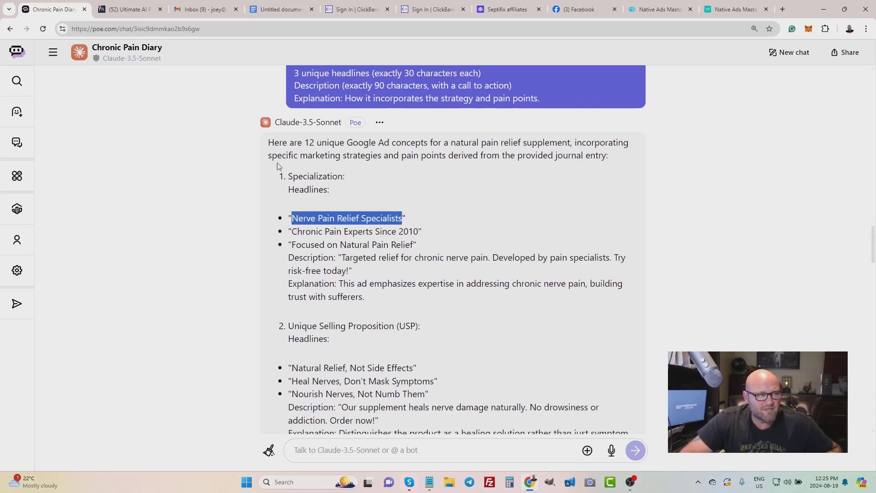
drag(289, 179, 344, 179)
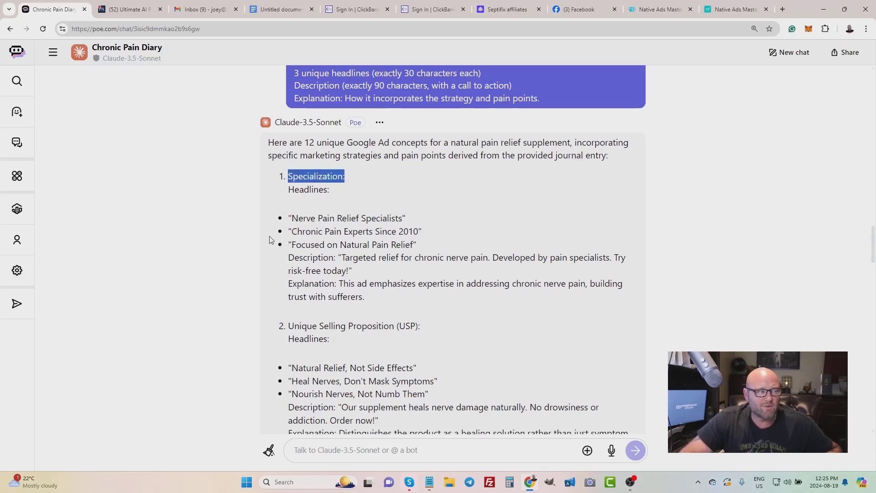
drag(289, 232, 400, 231)
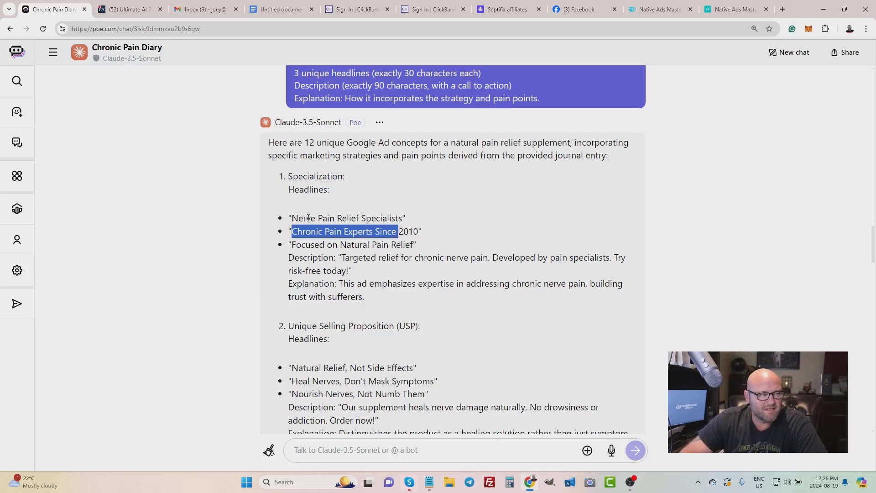
click(312, 219)
drag(312, 218, 406, 218)
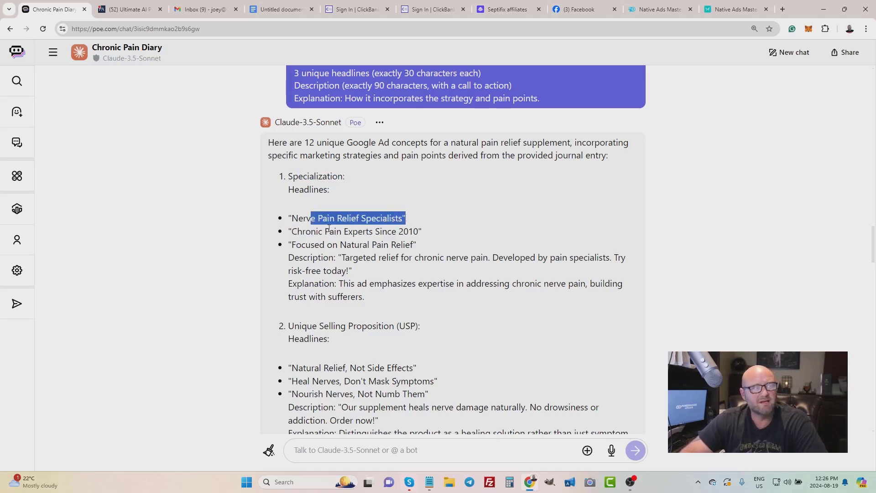
drag(408, 232, 421, 231)
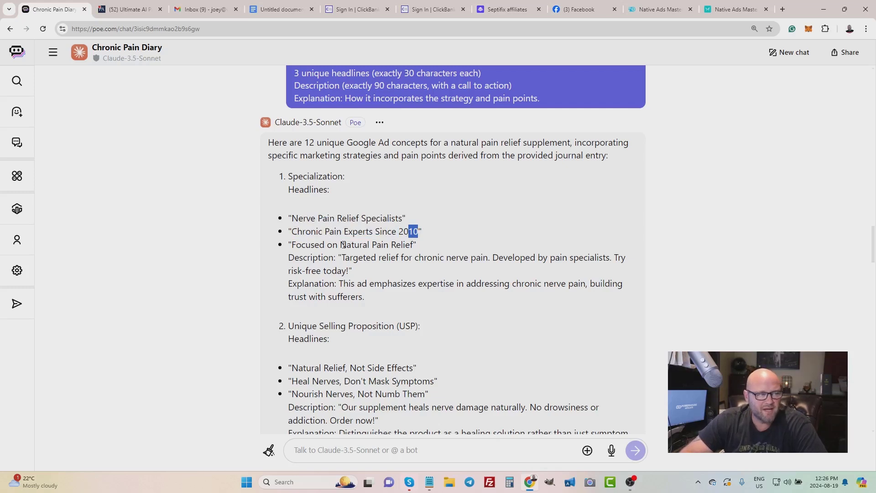
drag(341, 258, 371, 297)
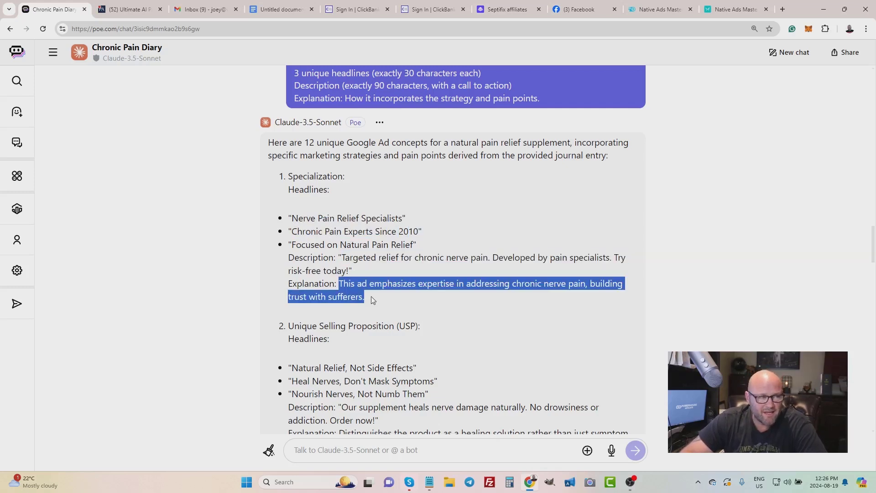
click(334, 284)
drag(314, 282, 371, 297)
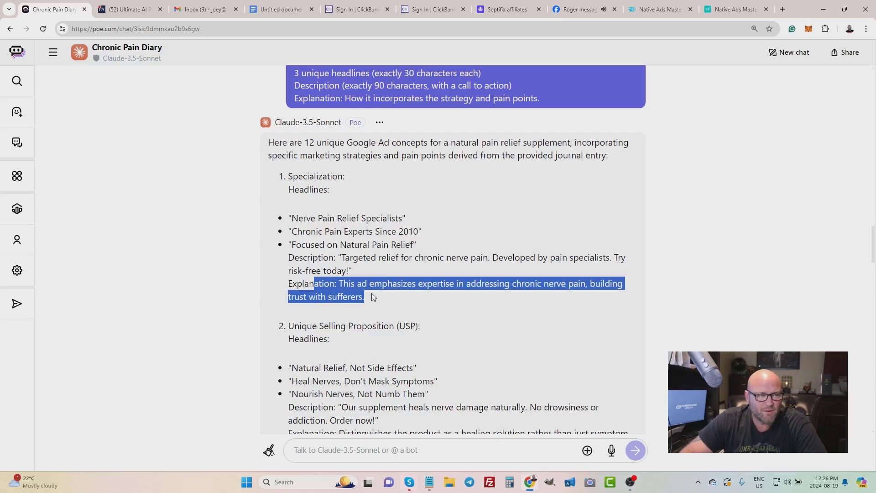
click(372, 297)
scroll(374, 297, down, 1)
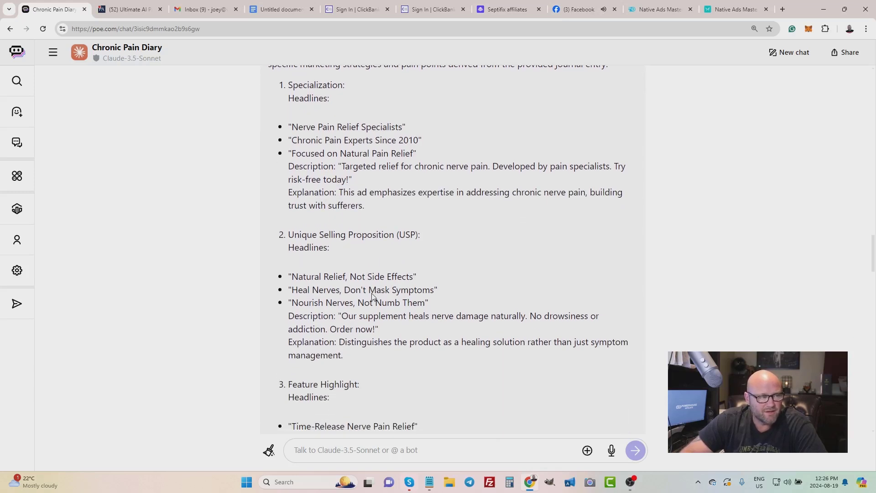
Highlight the Unique Selling Proposition heading while reading the twelve ad concepts.
drag(302, 234, 382, 235)
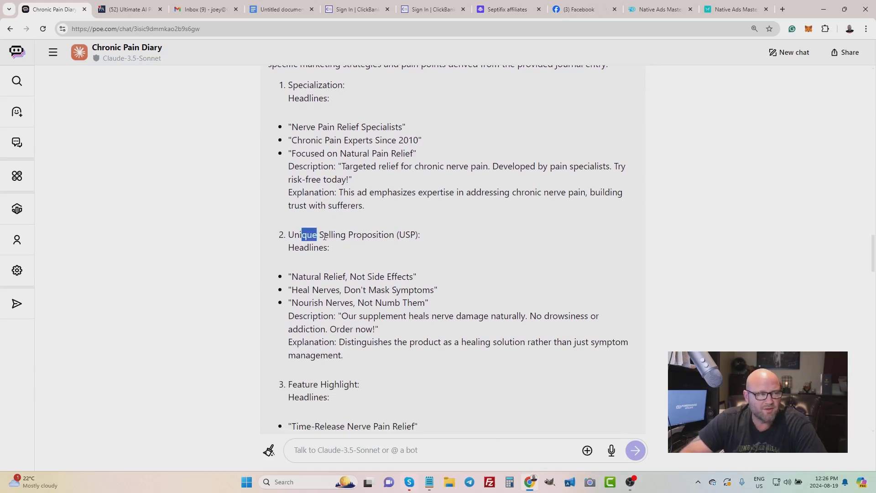
scroll(381, 234, down, 1)
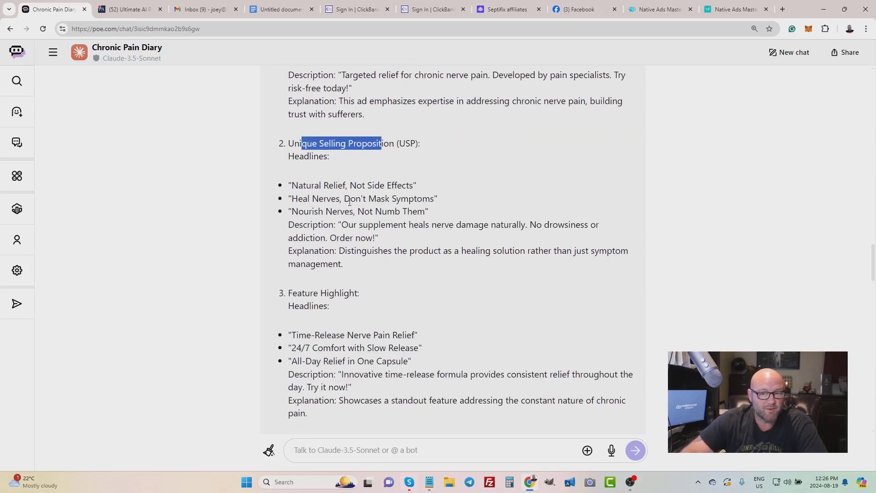
scroll(349, 201, down, 1)
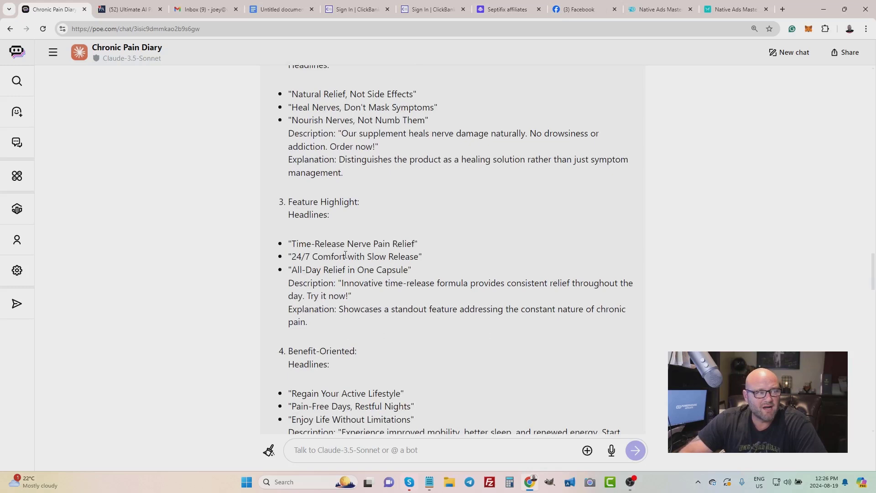
scroll(345, 216, down, 2)
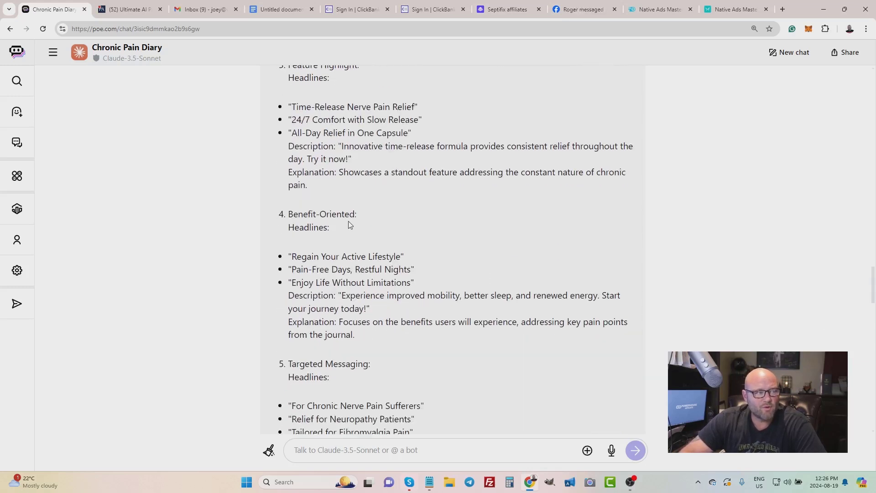
scroll(349, 225, down, 1)
scroll(352, 233, down, 1)
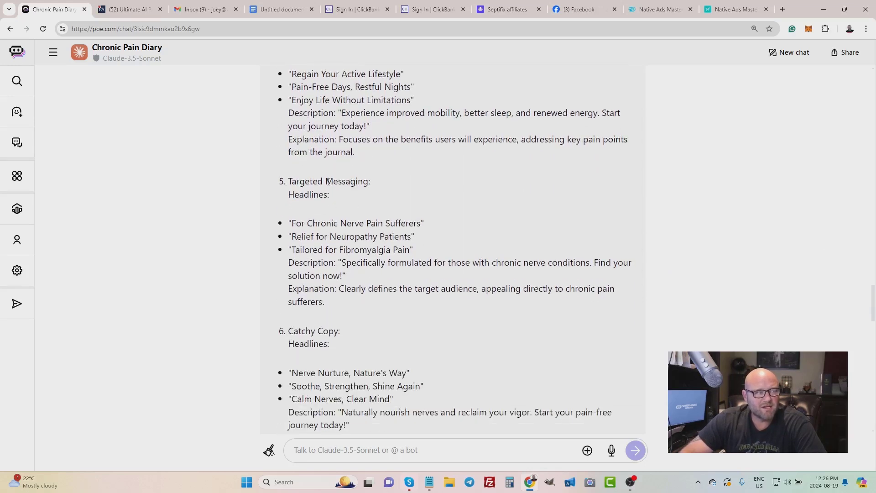
scroll(477, 274, down, 2)
scroll(473, 273, down, 1)
scroll(470, 273, down, 1)
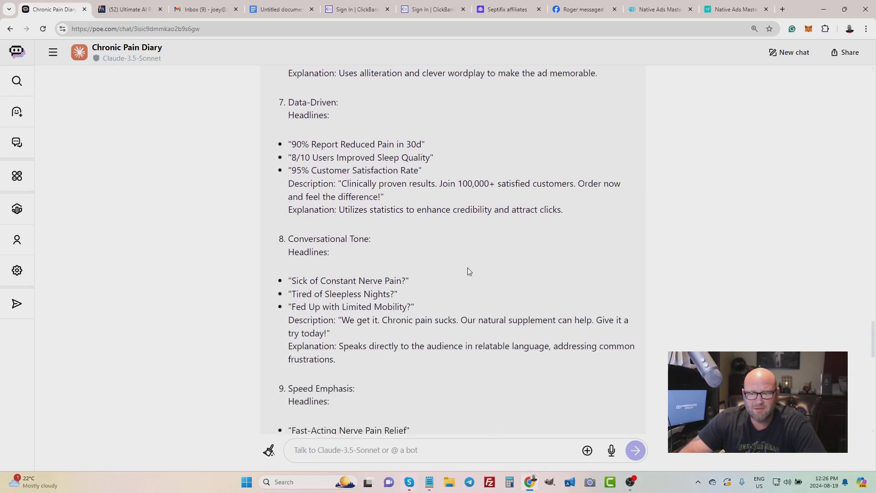
scroll(388, 207, down, 1)
scroll(388, 207, down, 1)
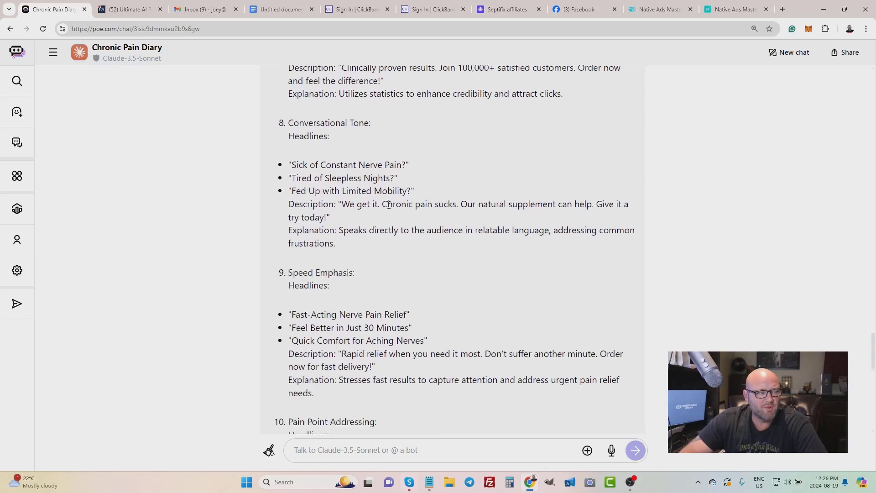
scroll(388, 207, down, 2)
scroll(386, 209, down, 1)
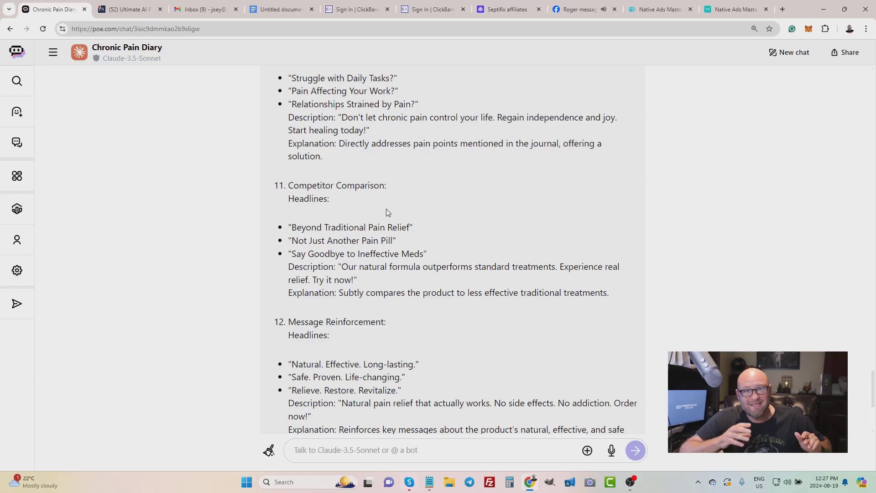
scroll(386, 212, down, 3)
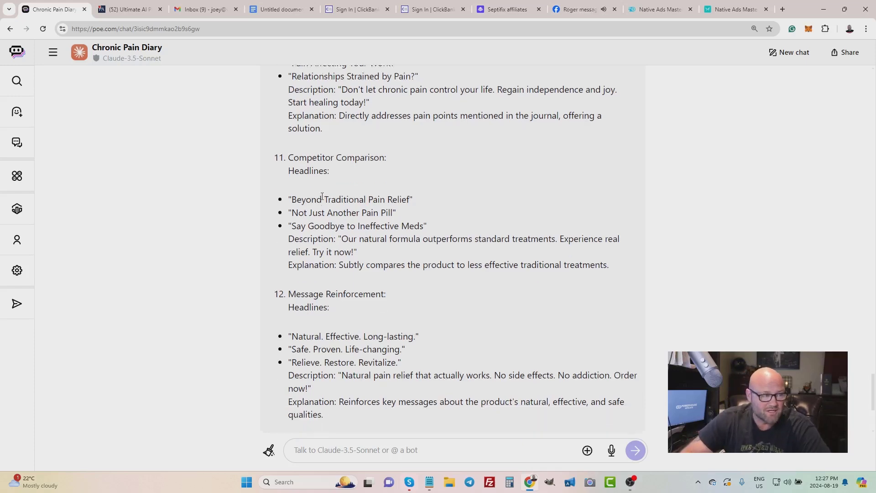
scroll(358, 215, up, 1)
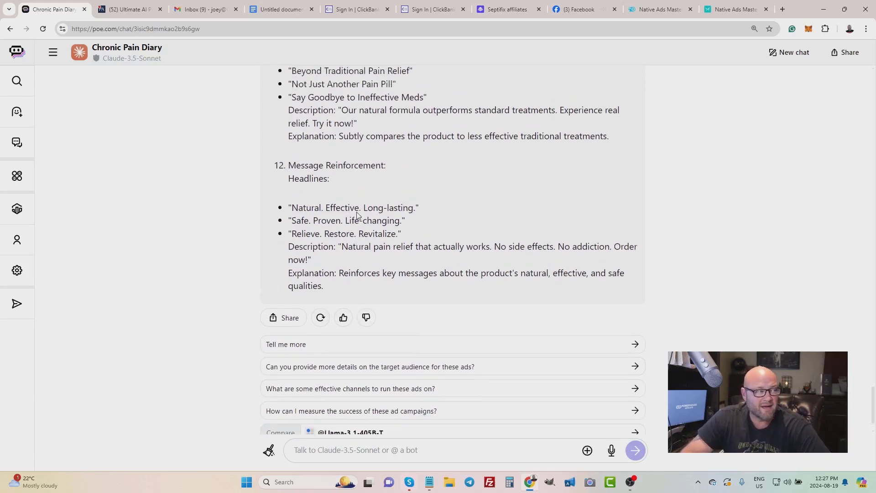
scroll(358, 216, up, 3)
Select the Prompt 3 ad group ideas text from 'Give me' through '(USP)' and copy it.
click(101, 9)
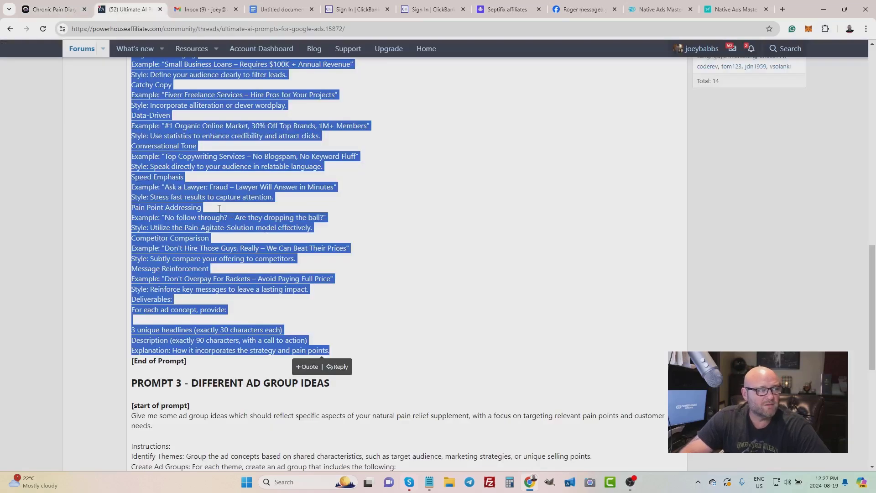
scroll(261, 287, down, 2)
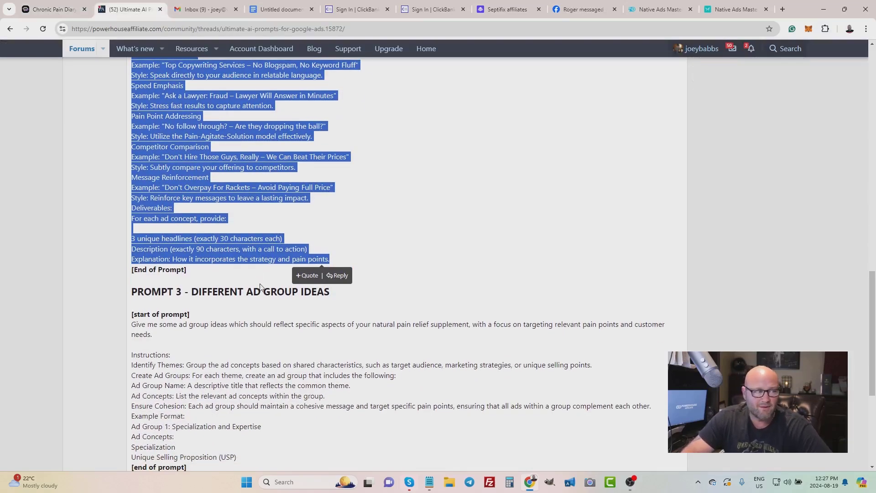
drag(199, 291, 316, 293)
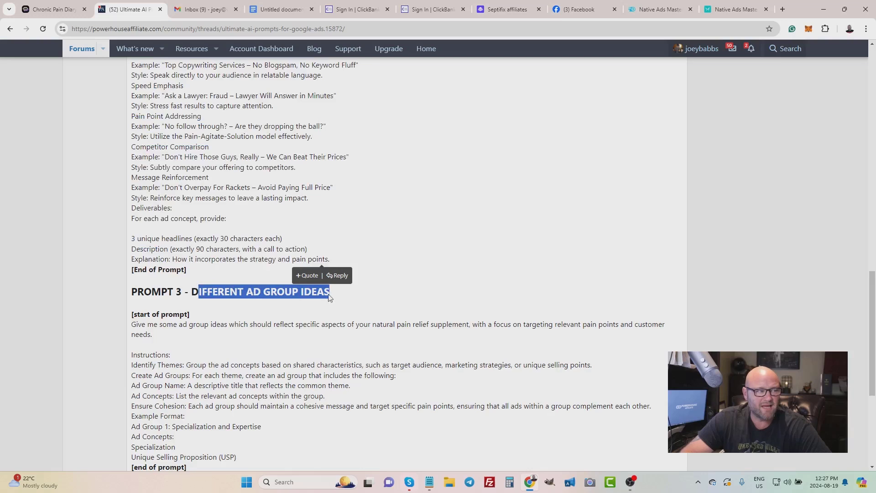
scroll(316, 294, down, 2)
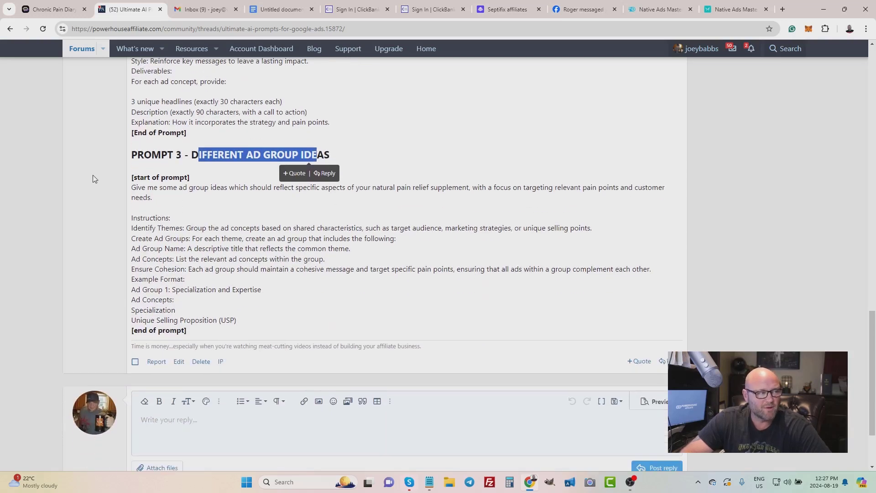
click(133, 189)
drag(138, 198, 273, 322)
key(ctrl+c)
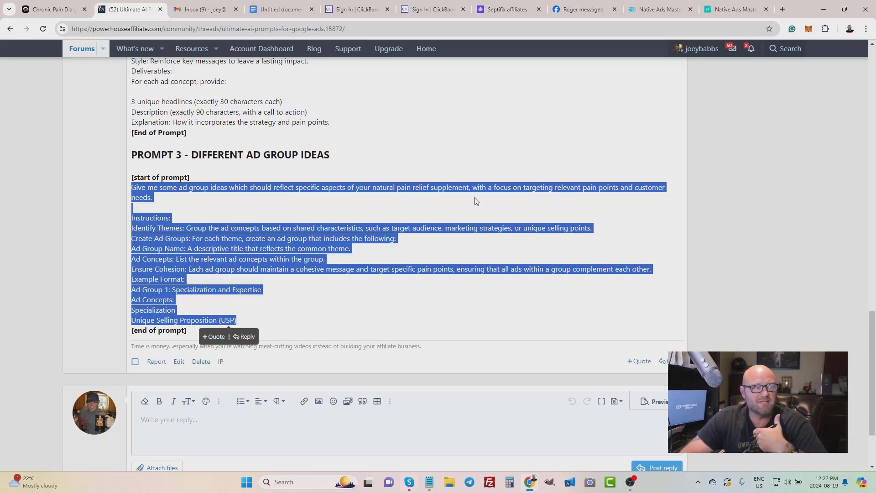
right_click(277, 257)
click(290, 262)
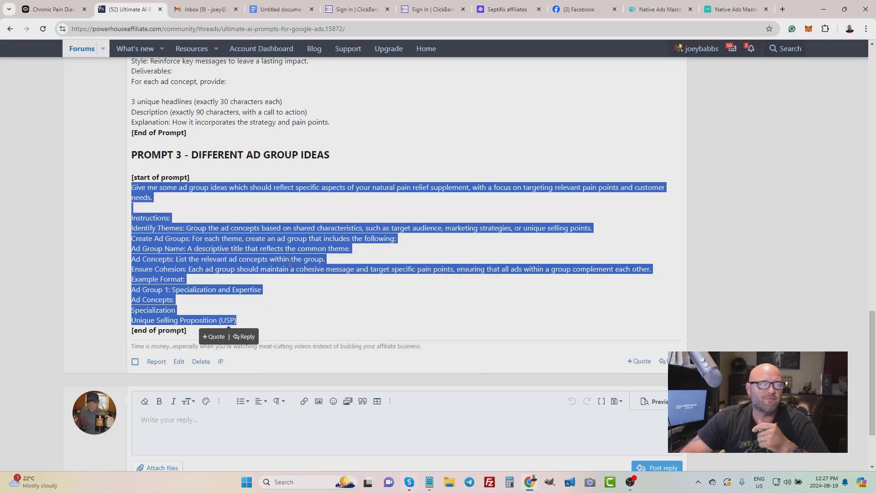
Paste the Prompt 3 ad group ideas text into the Chronic Pain Diary chat and send it.
click(45, 9)
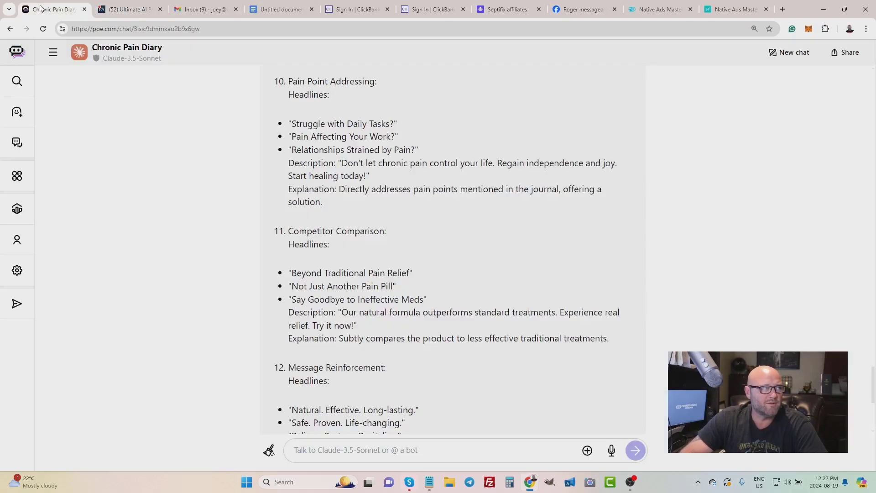
scroll(394, 262, down, 3)
scroll(393, 263, down, 3)
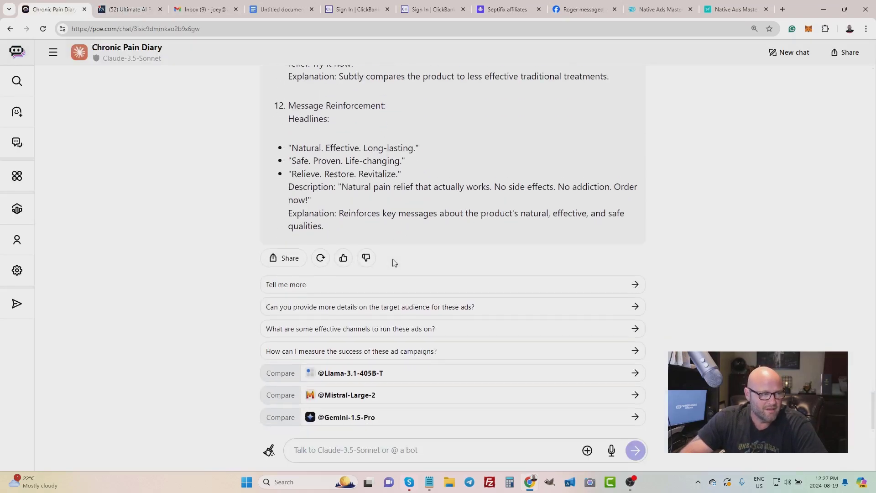
click(315, 449)
key(ctrl+v)
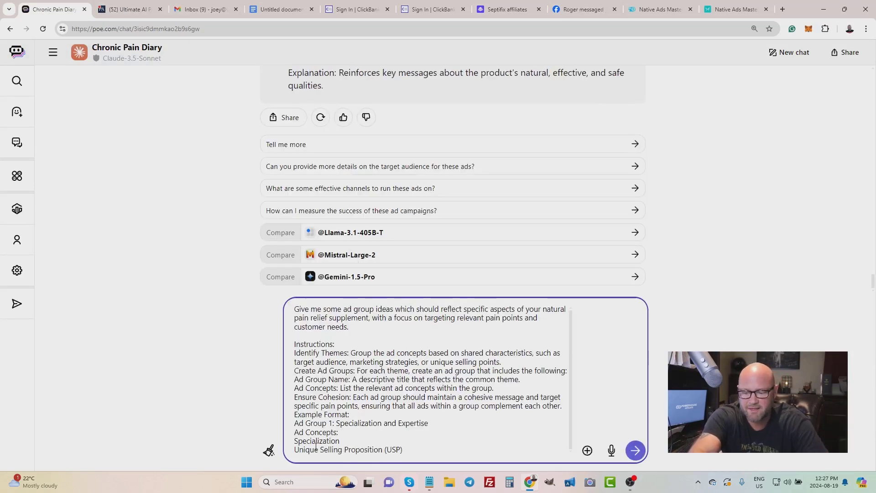
key(Return)
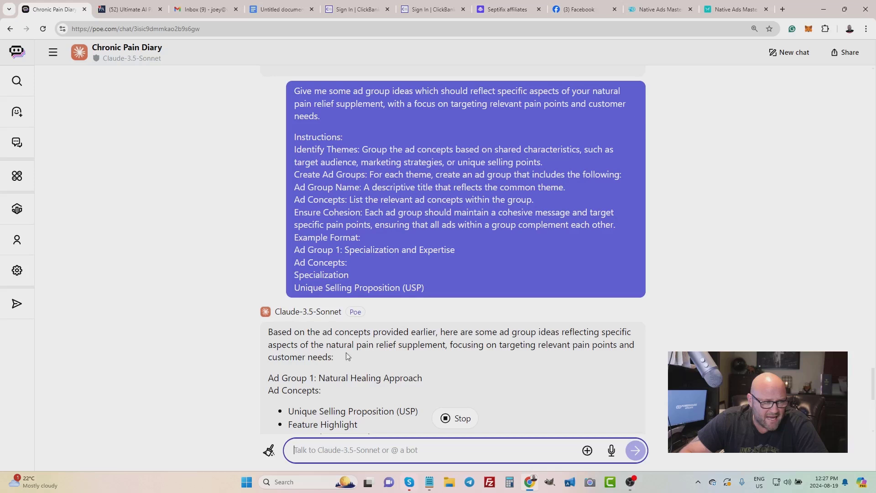
Highlight the reply's opening sentence, the Ad Group 1 heading, and Ad Group 2's concepts.
drag(324, 345, 593, 345)
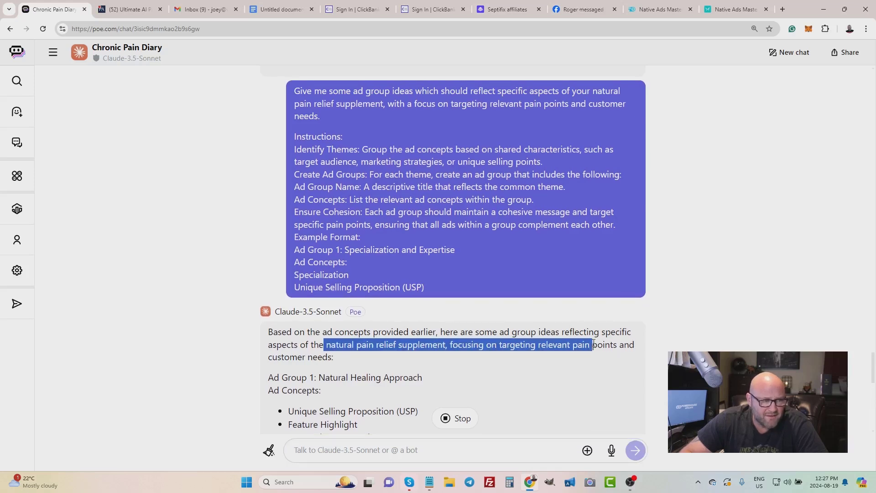
click(482, 334)
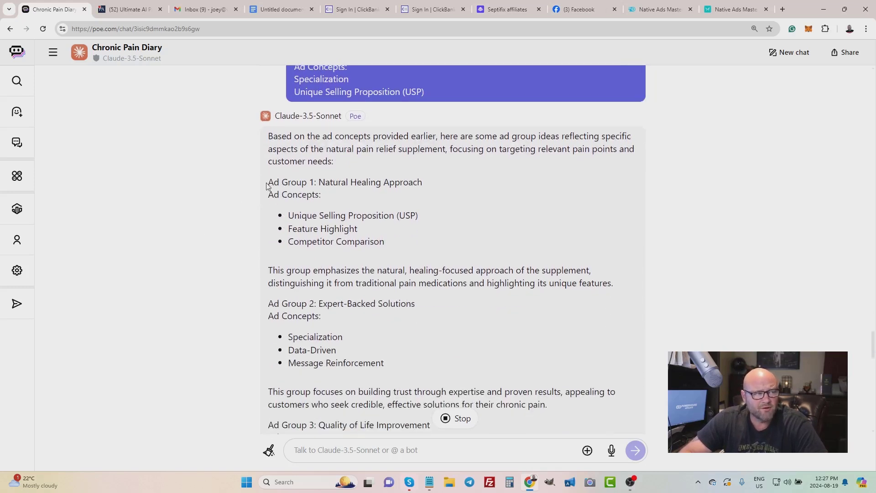
drag(268, 183, 414, 194)
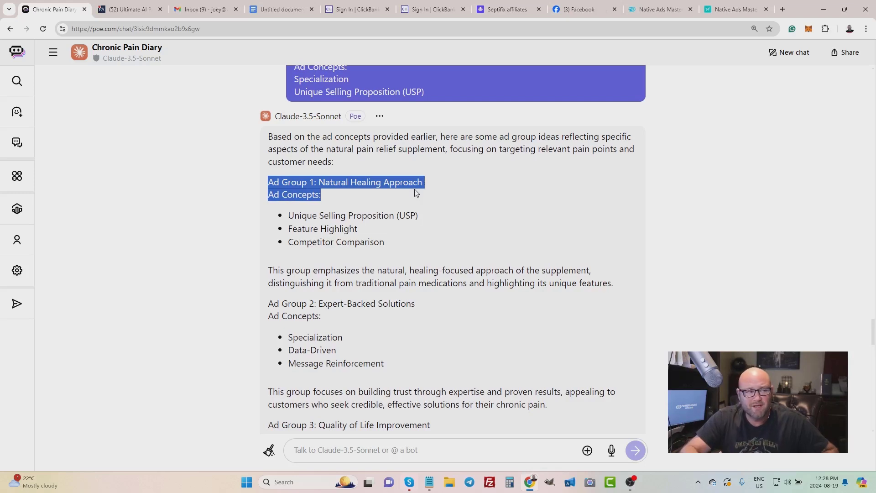
scroll(415, 193, down, 2)
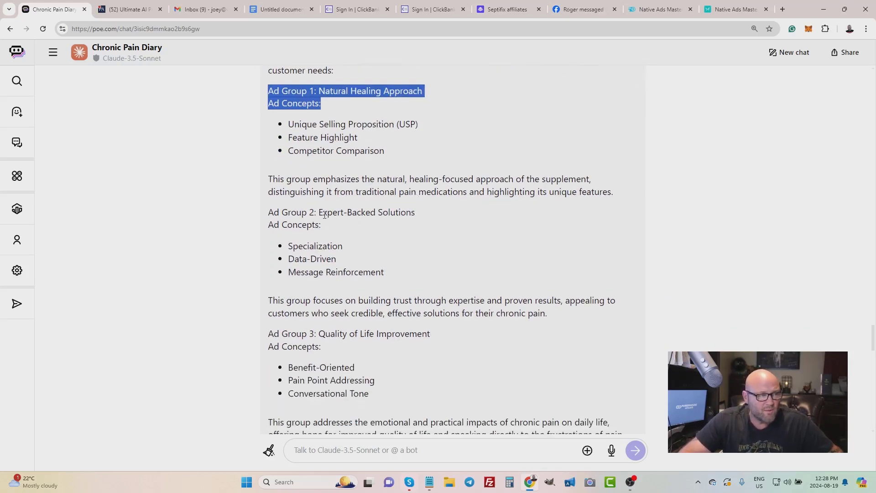
mouse_move(319, 213)
mouse_down()
mouse_move(418, 218)
mouse_move(266, 216)
mouse_move(347, 259)
mouse_up()
click(265, 215)
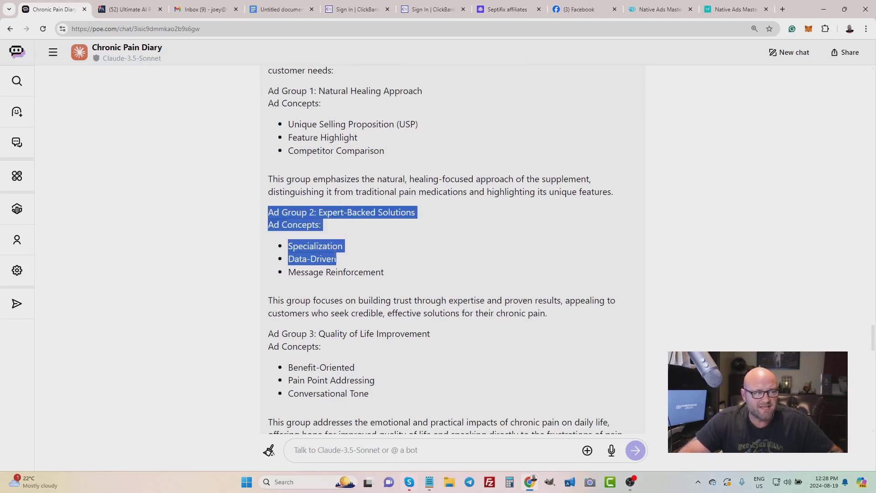
click(327, 265)
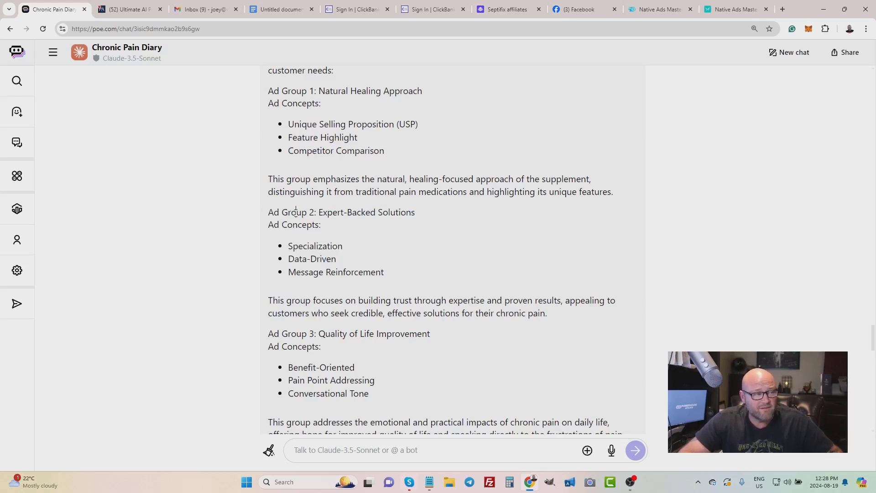
drag(295, 213, 340, 268)
click(340, 268)
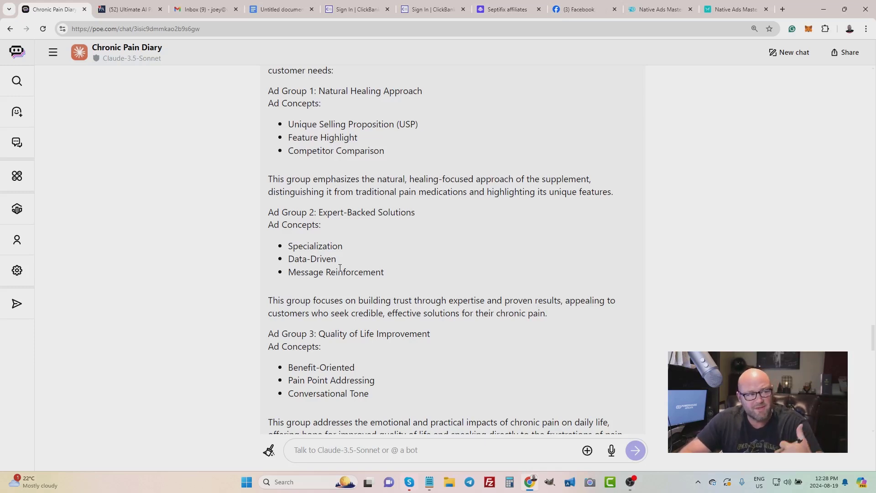
scroll(340, 268, down, 1)
scroll(340, 268, down, 1)
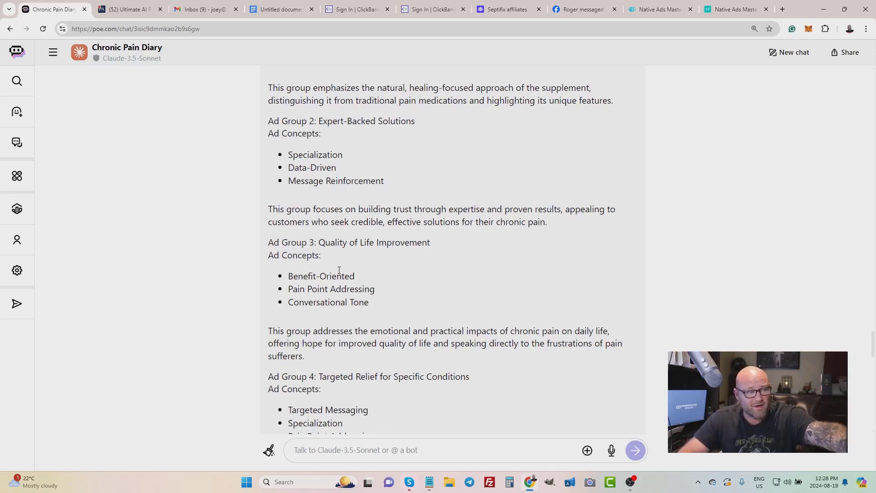
scroll(296, 258, down, 1)
scroll(295, 258, down, 2)
scroll(295, 260, down, 3)
scroll(295, 263, down, 3)
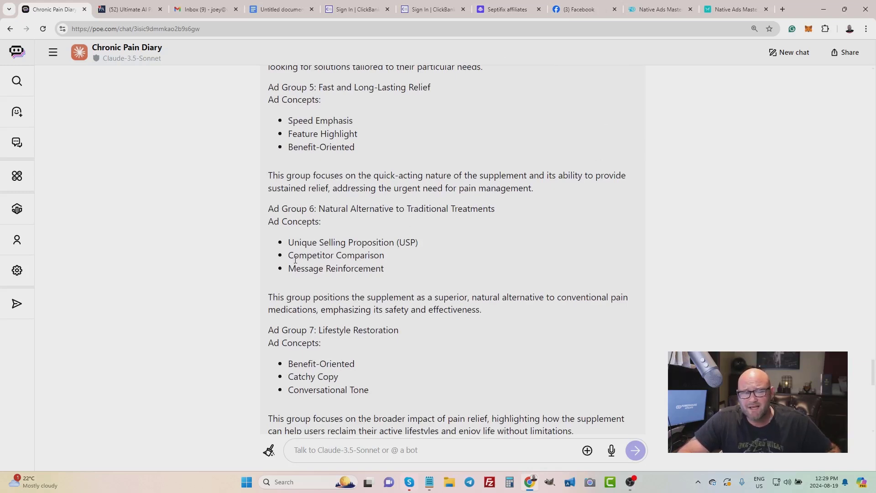
scroll(295, 261, down, 1)
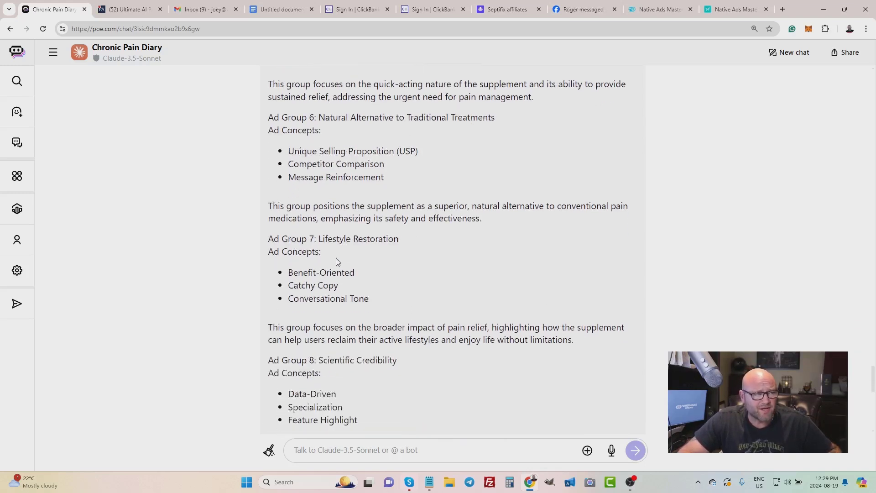
drag(307, 128, 322, 372)
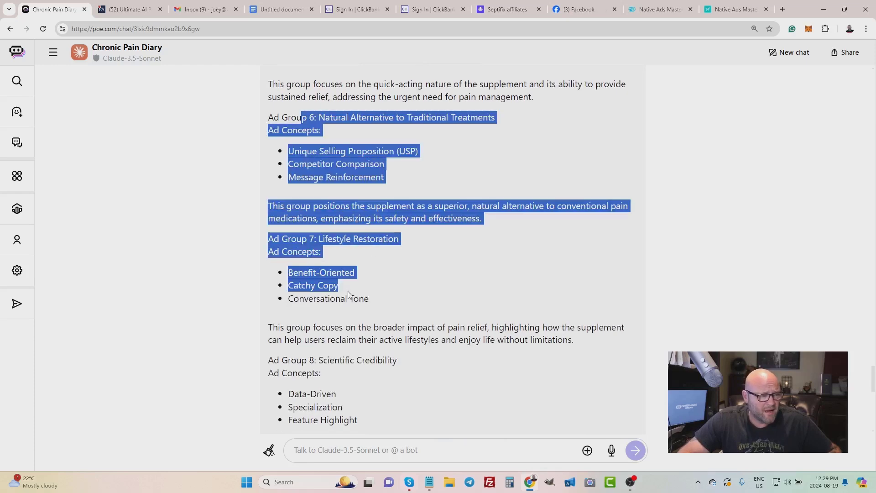
click(363, 371)
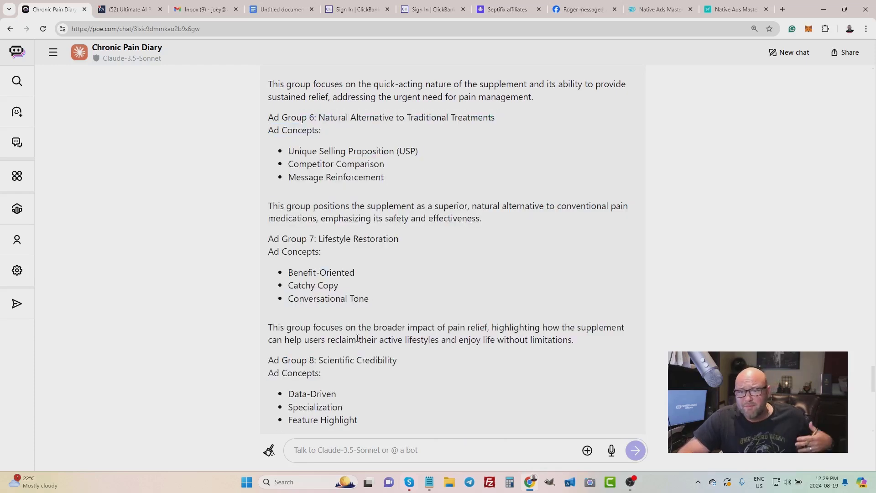
scroll(358, 338, down, 2)
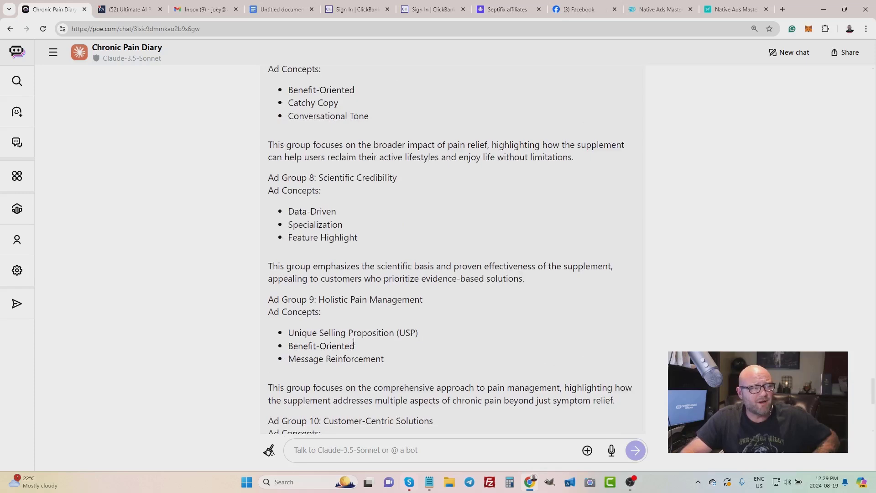
scroll(354, 342, down, 2)
scroll(354, 343, down, 2)
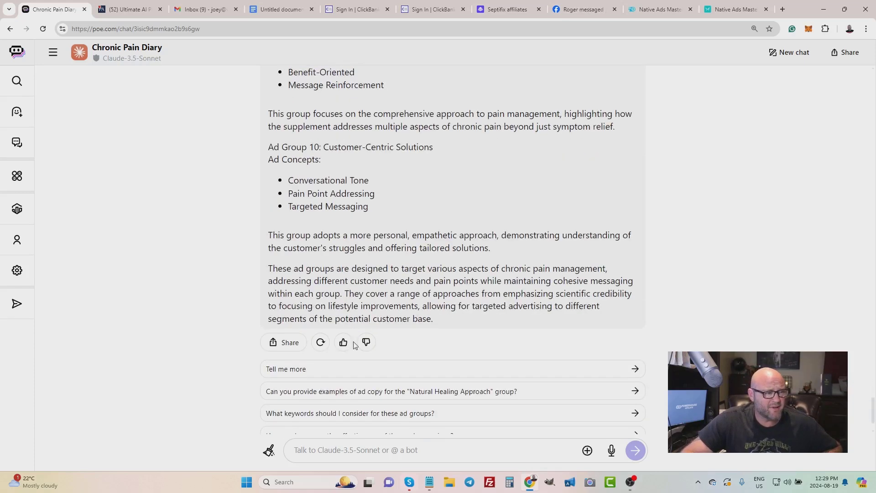
scroll(446, 329, up, 3)
scroll(446, 329, up, 3)
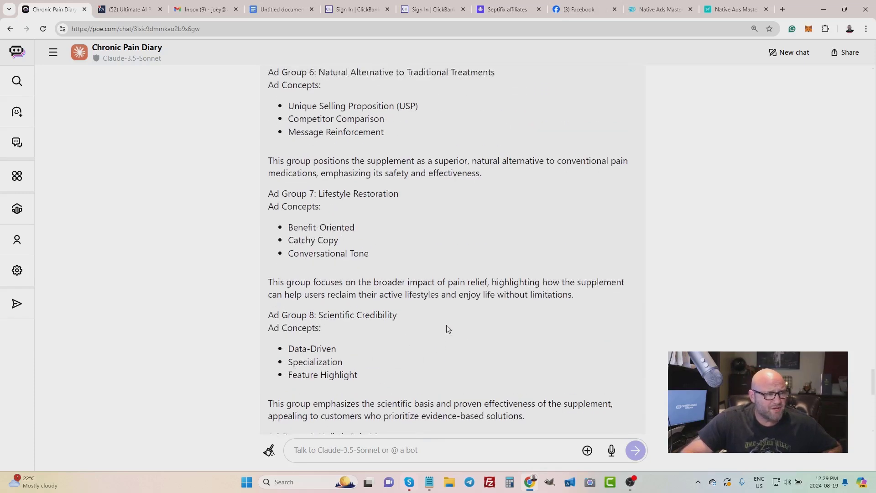
scroll(447, 329, up, 2)
scroll(446, 329, up, 3)
scroll(447, 328, up, 2)
scroll(446, 329, up, 1)
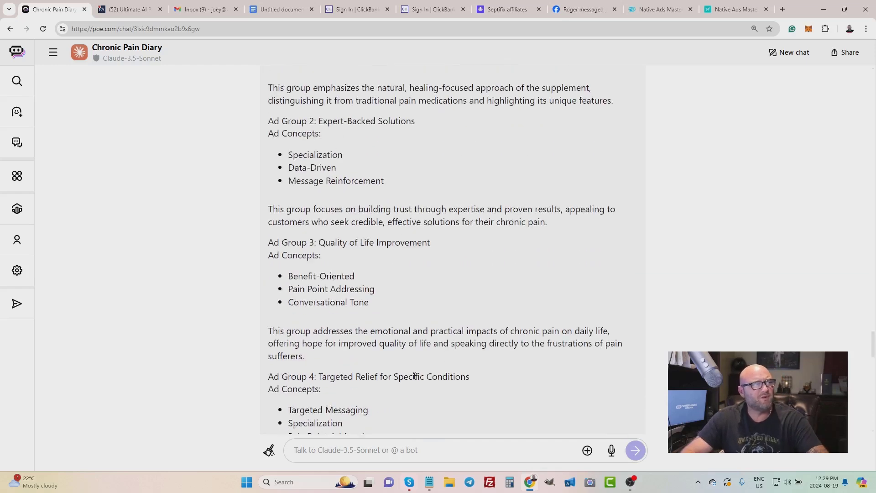
Switch back to the Ultimate AI Prompts for Google Ads forum thread.
click(150, 4)
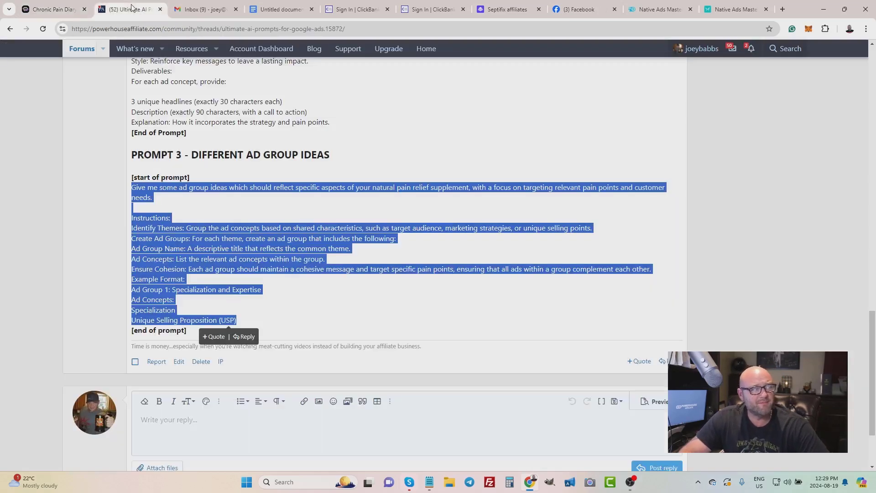
scroll(353, 154, up, 1)
scroll(353, 154, up, 4)
scroll(328, 186, up, 2)
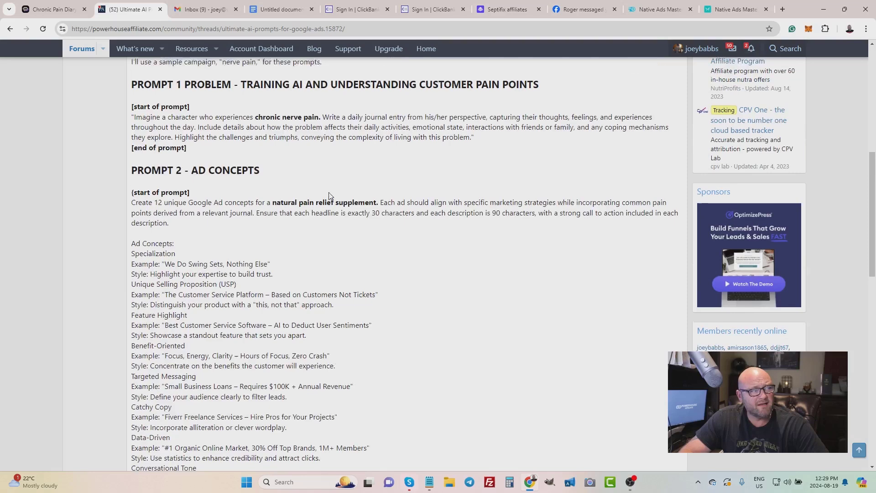
scroll(329, 196, up, 2)
scroll(190, 201, up, 3)
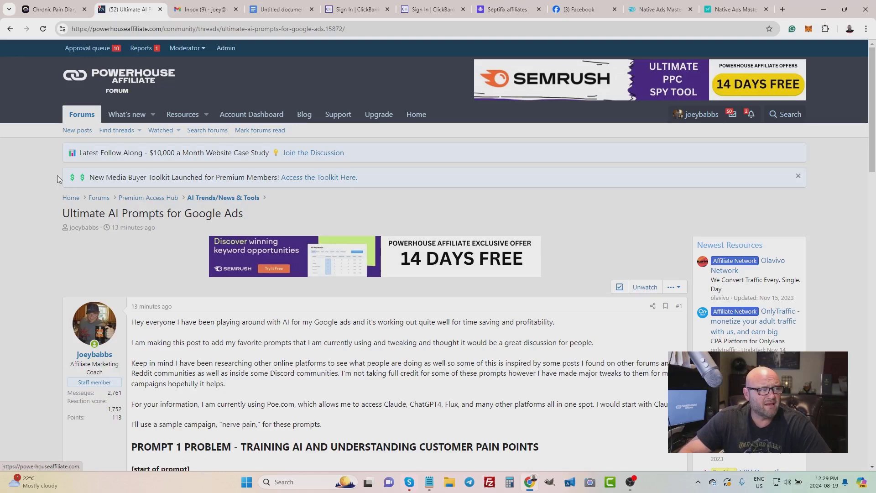
scroll(31, 181, down, 1)
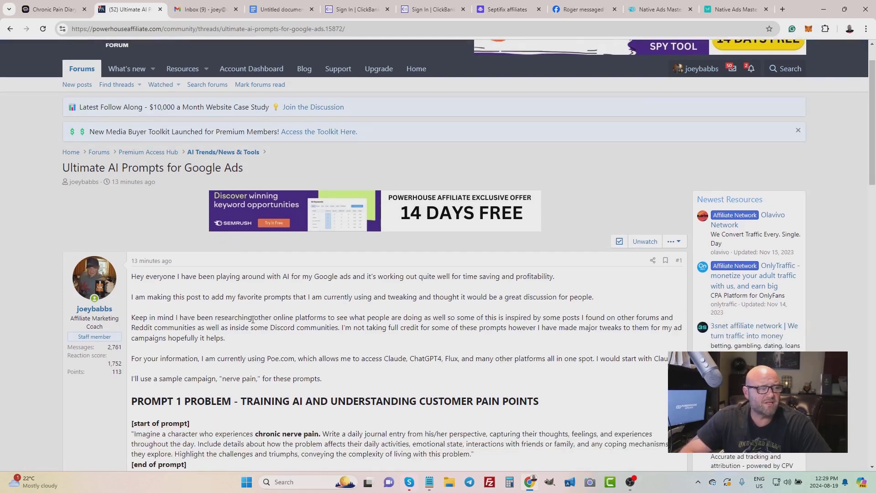